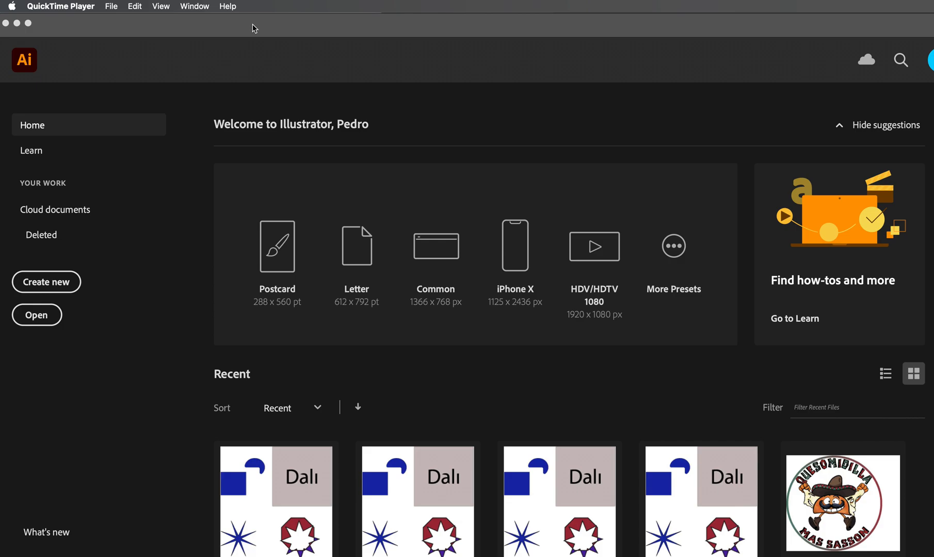
Switch to Illustrator and start setting up a new document
{"action": "left_click", "coordinate": [111, 21]}
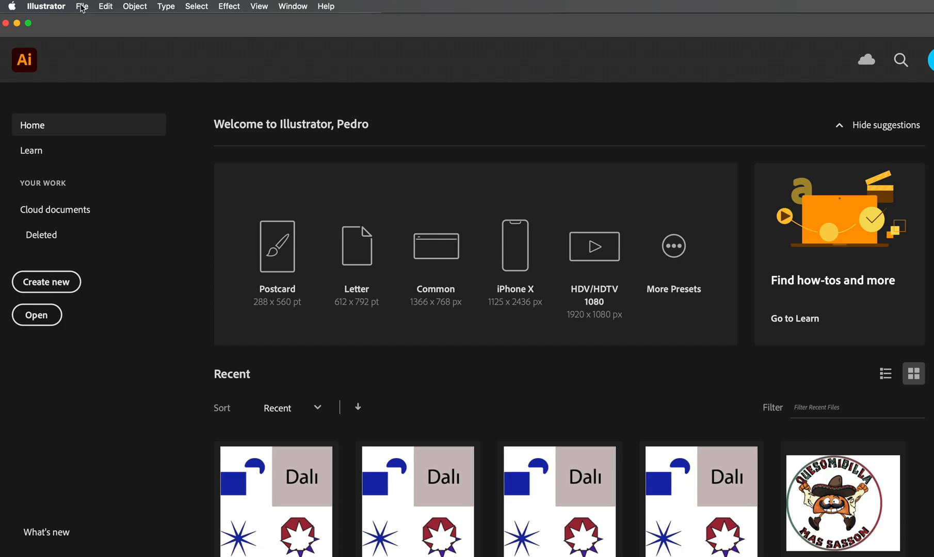
{"action": "left_click", "coordinate": [82, 7]}
{"action": "left_click", "coordinate": [88, 22]}
{"action": "left_click_drag", "start_coordinate": [625, 176], "coordinate": [119, 43]}
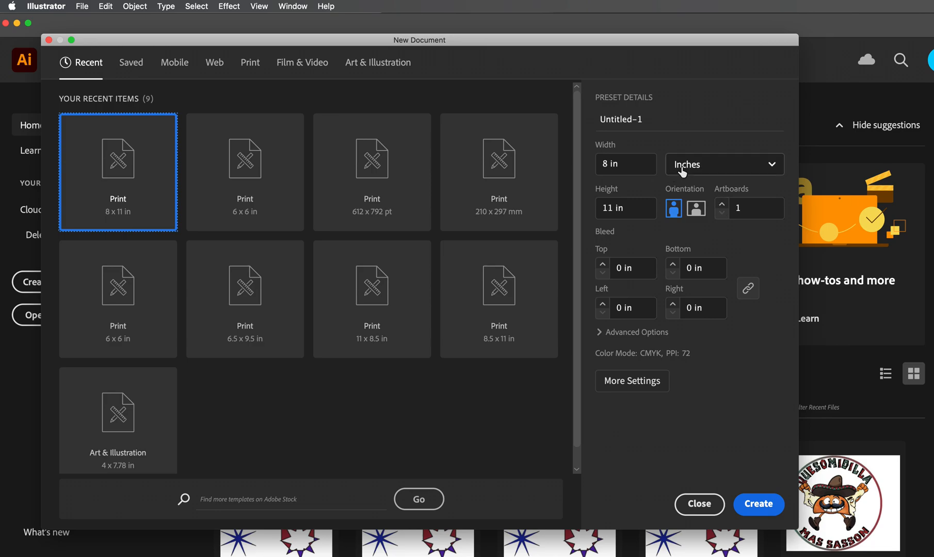
Set the new document's size to 6 in wide by 6 in high, with inches as the units
{"action": "left_click", "coordinate": [772, 166]}
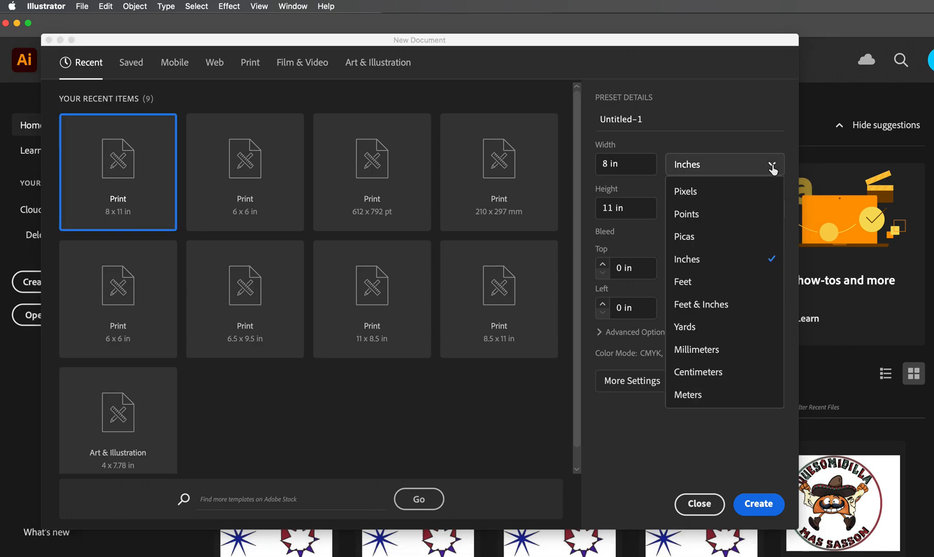
{"action": "left_click", "coordinate": [709, 262]}
{"action": "left_click", "coordinate": [609, 163]}
{"action": "left_click", "coordinate": [601, 161]}
{"action": "double_click", "coordinate": [601, 160]}
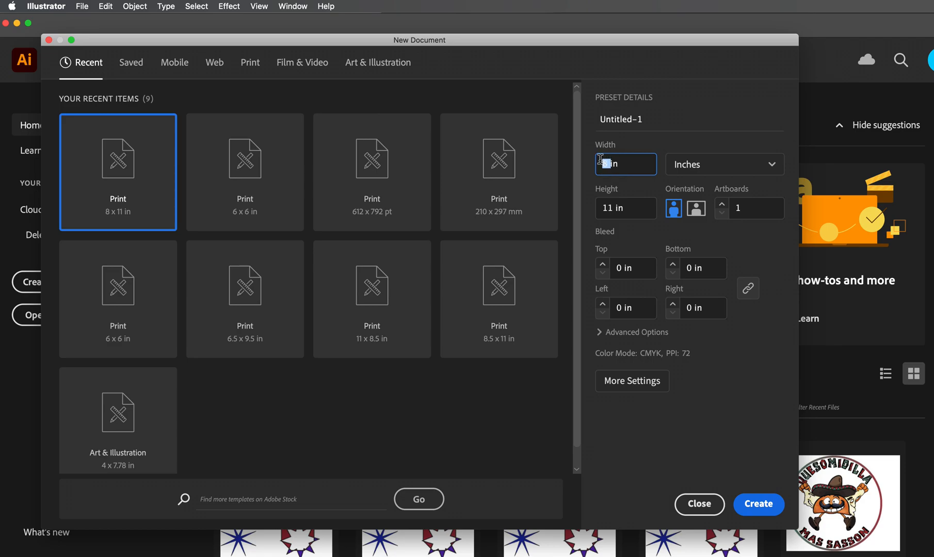
{"action": "type", "text": "6"}
{"action": "left_click", "coordinate": [612, 213]}
{"action": "double_click", "coordinate": [608, 209]}
{"action": "type", "text": "6"}
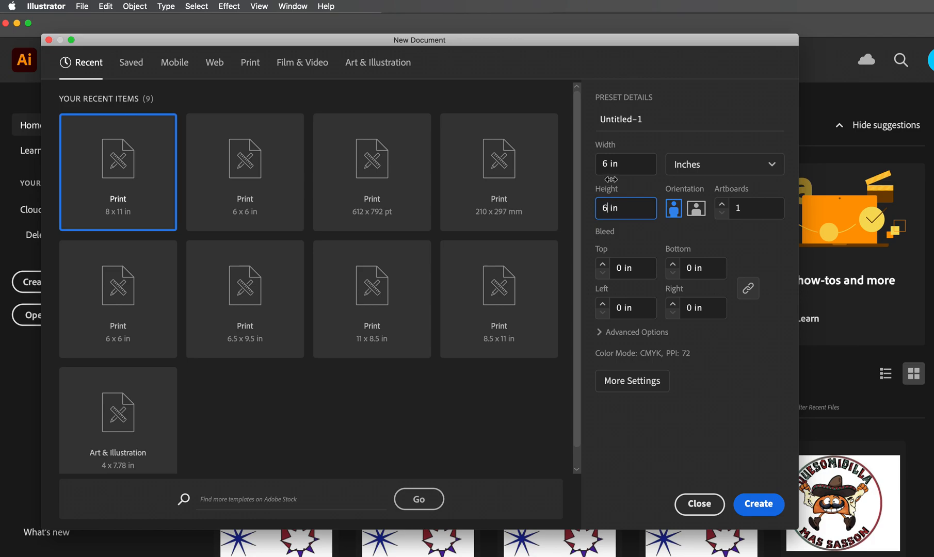
Set the number of artboards for the new document to 4
{"action": "left_click", "coordinate": [724, 208]}
{"action": "left_click", "coordinate": [723, 206]}
{"action": "left_click", "coordinate": [723, 206]}
{"action": "left_click", "coordinate": [723, 206]}
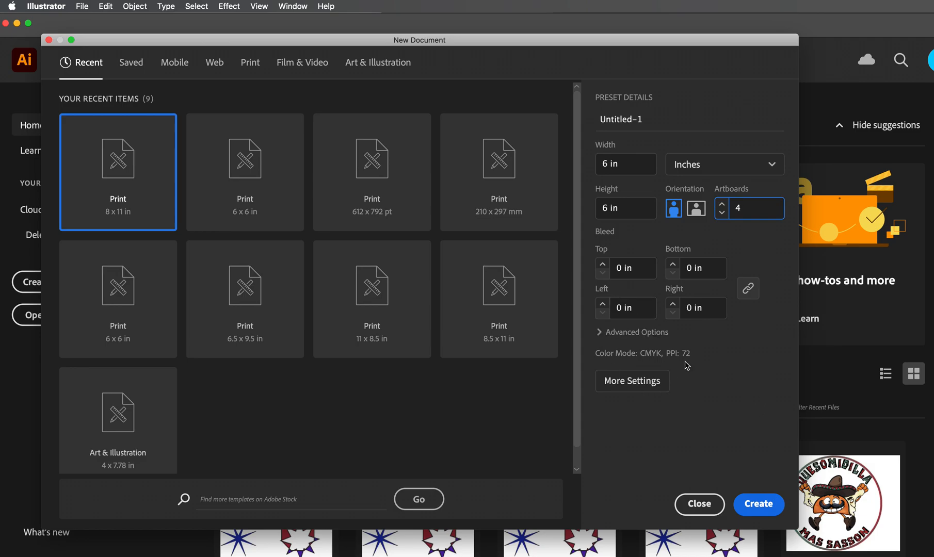
Set the artboard spacing to 0.25 in among the additional document settings and create the document
{"action": "left_click", "coordinate": [647, 386]}
{"action": "left_click_drag", "start_coordinate": [717, 241], "coordinate": [392, 105]}
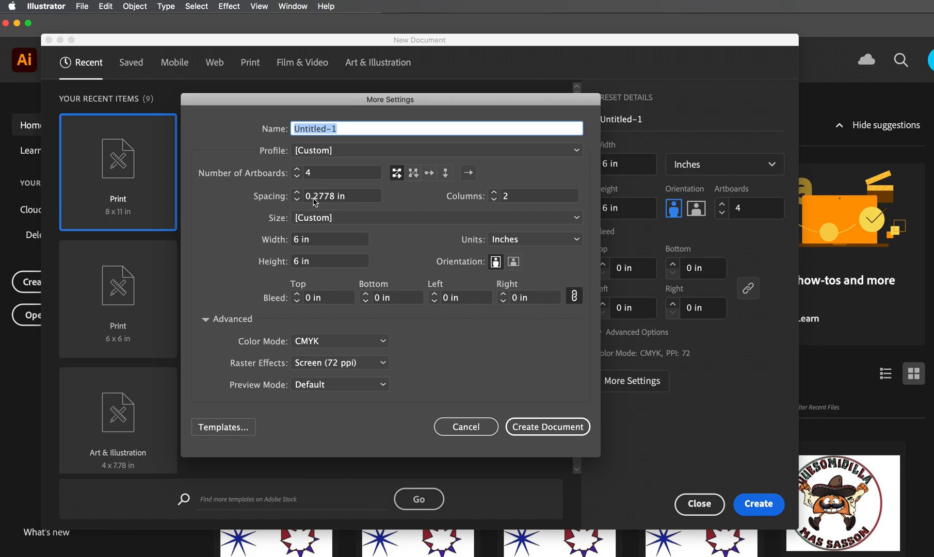
{"action": "left_click_drag", "start_coordinate": [311, 197], "coordinate": [335, 198]}
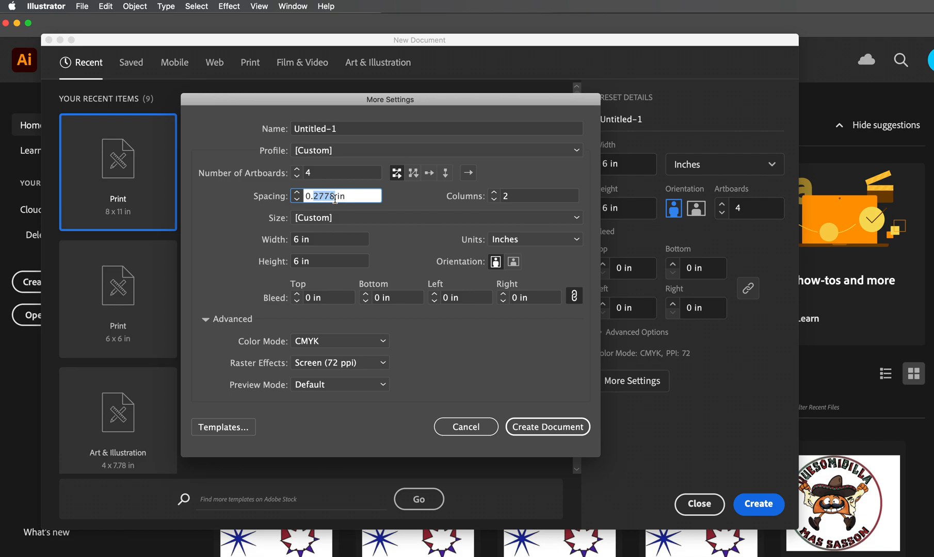
{"action": "type", "text": "25"}
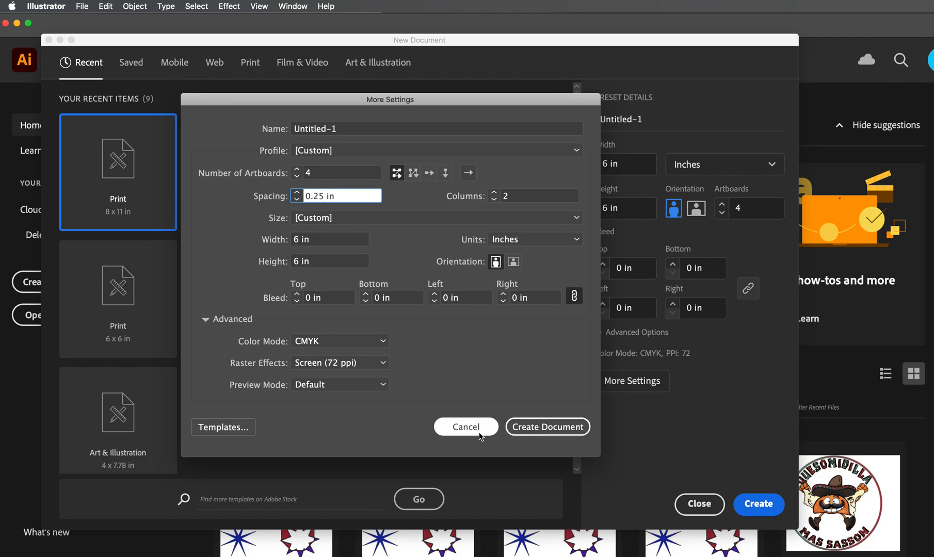
{"action": "left_click", "coordinate": [553, 433]}
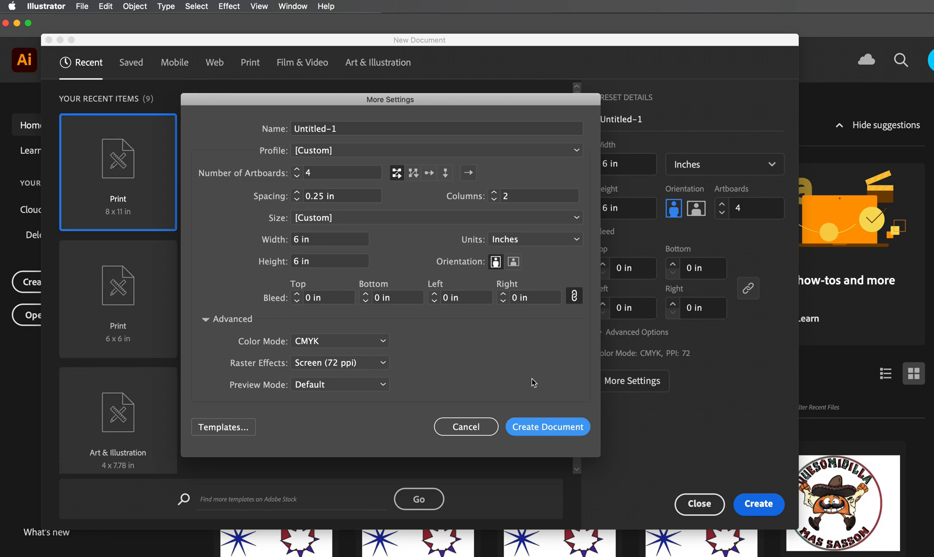
{"action": "left_click", "coordinate": [550, 428]}
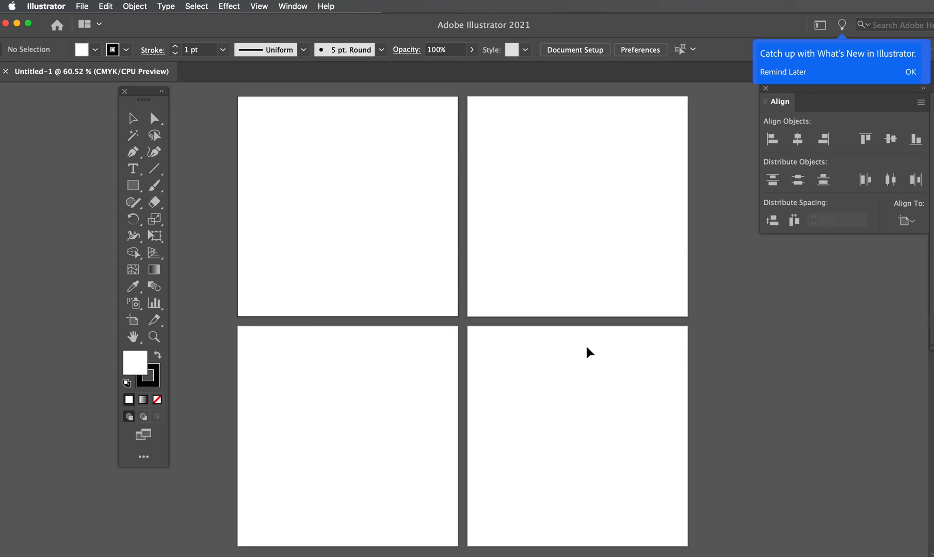
Zoom in and out on the first artboard with the Zoom tool and fit the artboard on screen
{"action": "left_click", "coordinate": [154, 337]}
{"action": "left_click_drag", "start_coordinate": [329, 226], "coordinate": [358, 230]}
{"action": "left_click", "coordinate": [400, 242], "text": "alt"}
{"action": "left_click", "coordinate": [400, 242], "text": "alt"}
{"action": "left_click", "coordinate": [400, 242], "text": "alt"}
{"action": "left_click", "coordinate": [400, 242], "text": "alt"}
{"action": "left_click", "coordinate": [401, 242], "text": "alt"}
{"action": "left_click", "coordinate": [402, 243], "text": "alt"}
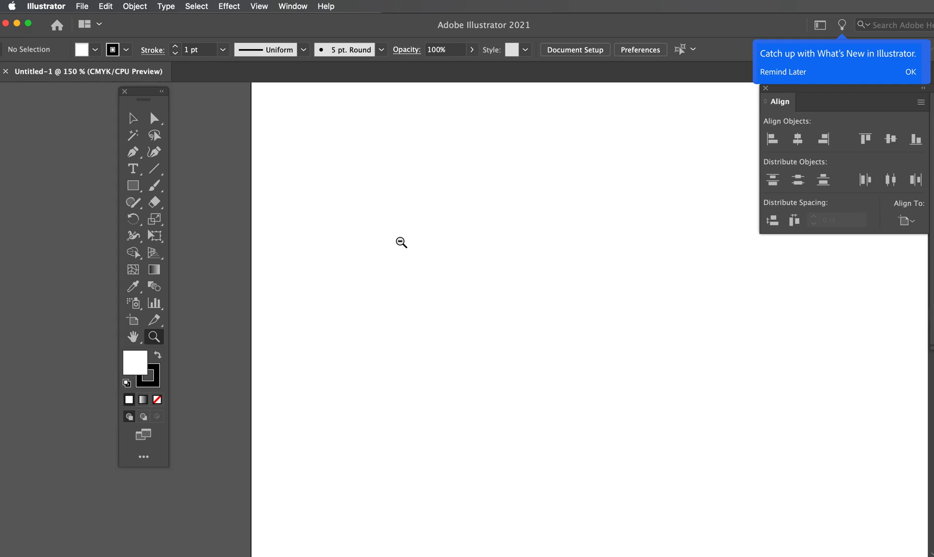
{"action": "left_click", "coordinate": [401, 242], "text": "alt"}
{"action": "left_click_drag", "start_coordinate": [402, 244], "coordinate": [528, 314]}
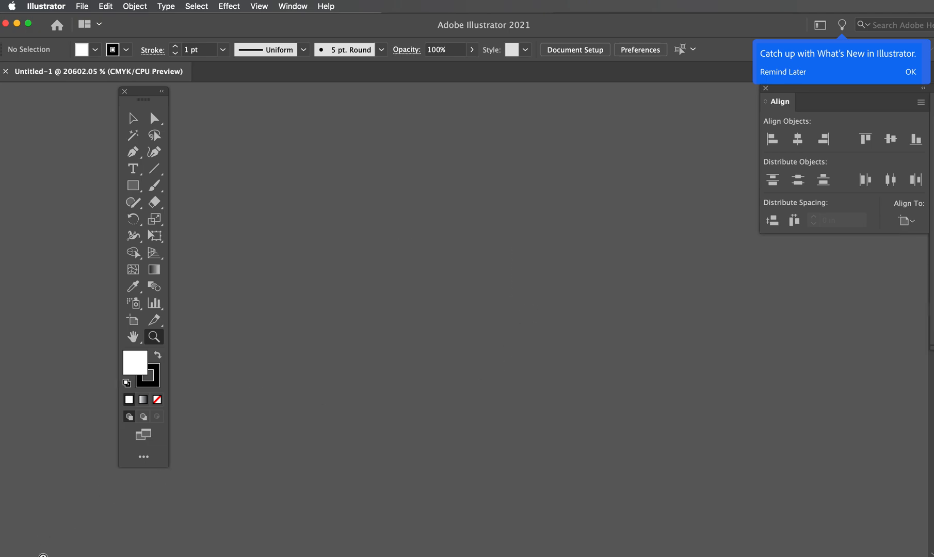
{"action": "left_click", "coordinate": [42, 556]}
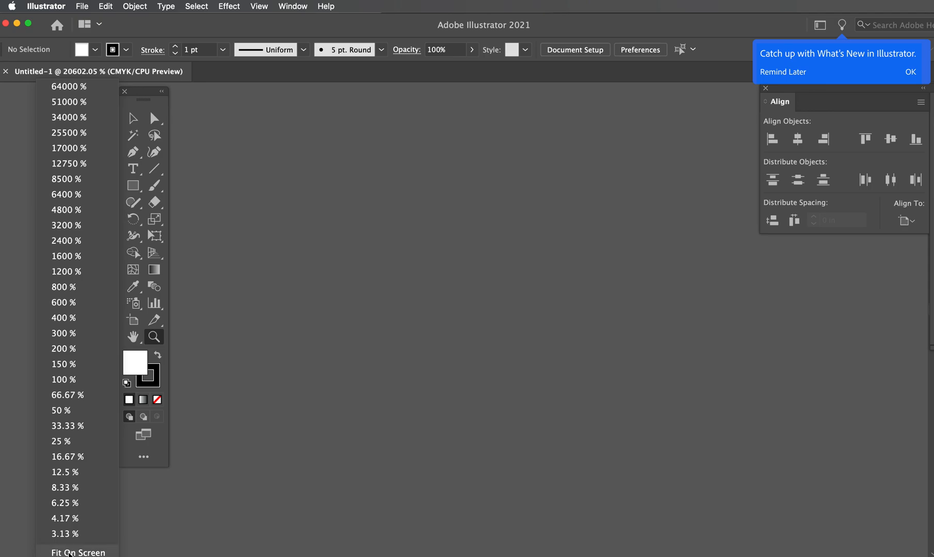
{"action": "left_click", "coordinate": [71, 553]}
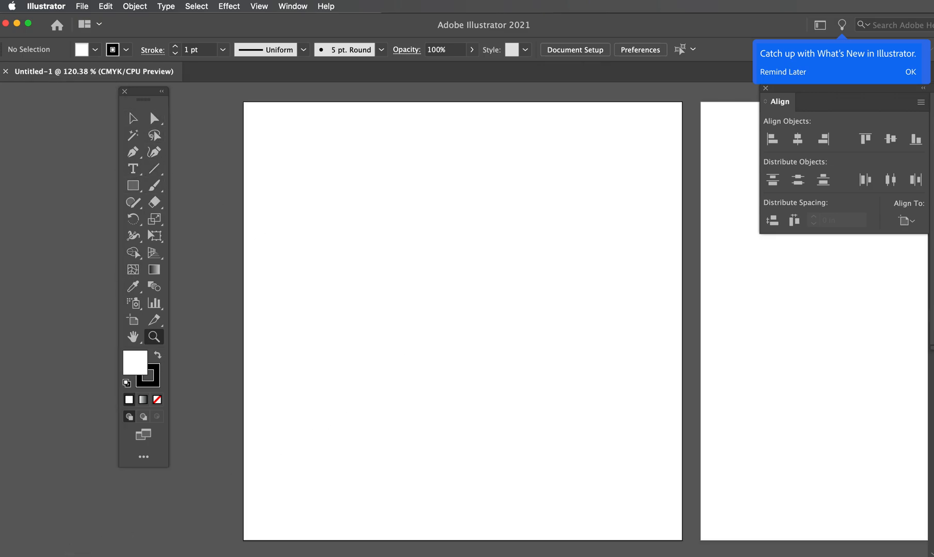
Paint a freehand upward arrow with short feather marks at its tail on the first artboard using the Paintbrush
{"action": "left_click", "coordinate": [154, 186]}
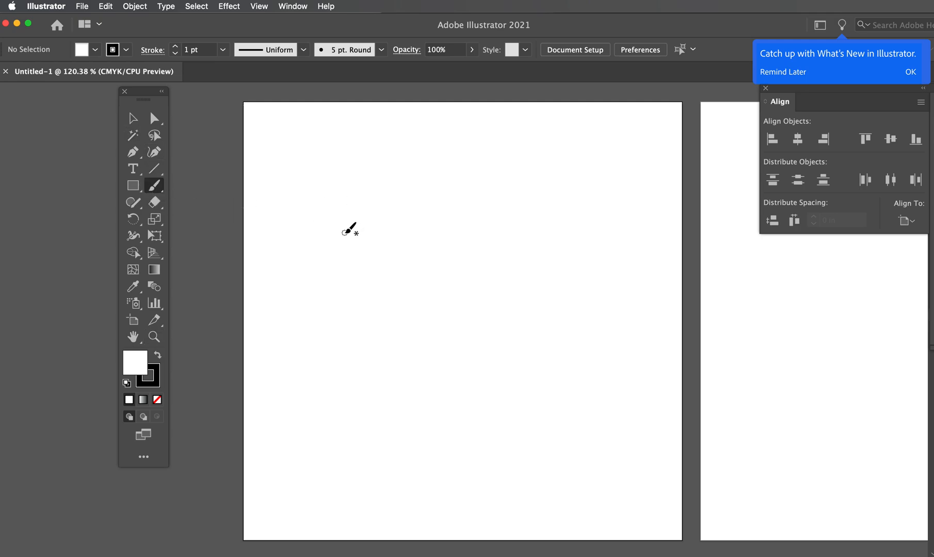
{"action": "mouse_move", "coordinate": [365, 199]}
{"action": "left_mouse_down"}
{"action": "mouse_move", "coordinate": [398, 149]}
{"action": "mouse_move", "coordinate": [452, 203]}
{"action": "left_mouse_up"}
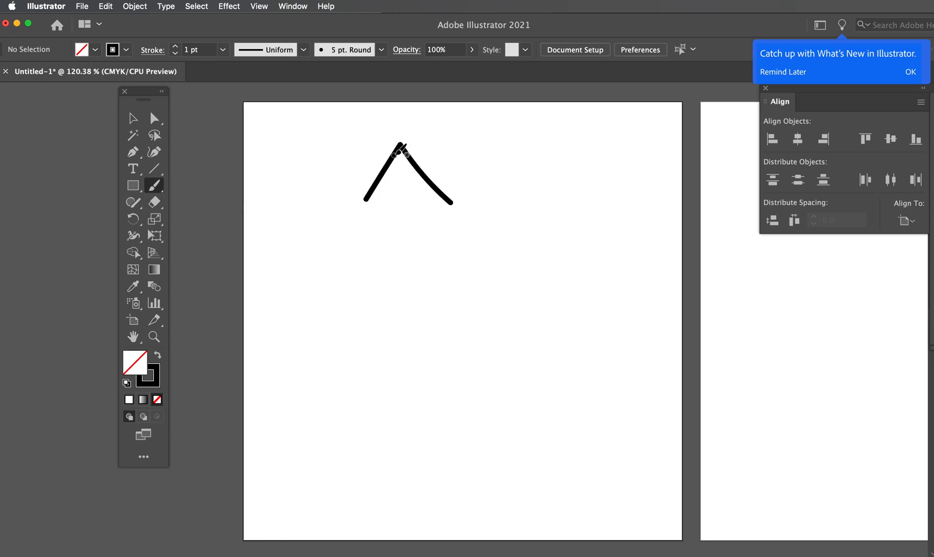
{"action": "left_click_drag", "start_coordinate": [399, 146], "coordinate": [397, 313]}
{"action": "scroll", "coordinate": [388, 302], "scroll_direction": "down", "scroll_amount": 1}
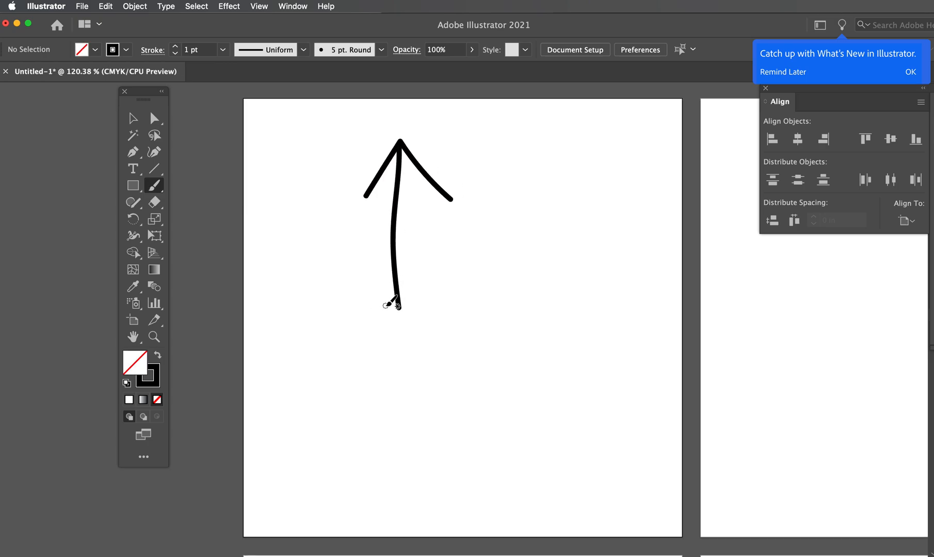
{"action": "mouse_move", "coordinate": [388, 295]}
{"action": "left_mouse_down"}
{"action": "mouse_move", "coordinate": [382, 334]}
{"action": "mouse_move", "coordinate": [419, 306]}
{"action": "mouse_move", "coordinate": [416, 324]}
{"action": "left_mouse_up"}
Hand-letter ARROW vertically beside the arrow, and circle the arrow's head and tail with lines linking them to the letters A and W
{"action": "mouse_move", "coordinate": [496, 198]}
{"action": "left_mouse_down"}
{"action": "mouse_move", "coordinate": [516, 137]}
{"action": "mouse_move", "coordinate": [538, 195]}
{"action": "mouse_move", "coordinate": [514, 178]}
{"action": "mouse_move", "coordinate": [532, 179]}
{"action": "mouse_move", "coordinate": [515, 204]}
{"action": "mouse_move", "coordinate": [525, 242]}
{"action": "mouse_move", "coordinate": [514, 293]}
{"action": "mouse_move", "coordinate": [522, 266]}
{"action": "mouse_move", "coordinate": [529, 334]}
{"action": "mouse_move", "coordinate": [516, 309]}
{"action": "left_mouse_up"}
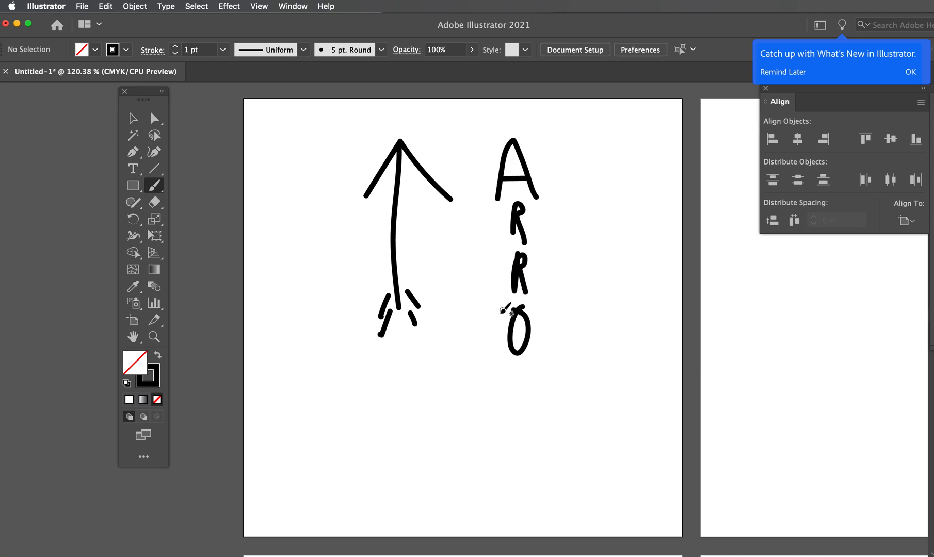
{"action": "mouse_move", "coordinate": [488, 368]}
{"action": "left_mouse_down"}
{"action": "mouse_move", "coordinate": [510, 417]}
{"action": "mouse_move", "coordinate": [530, 376]}
{"action": "mouse_move", "coordinate": [559, 401]}
{"action": "mouse_move", "coordinate": [578, 360]}
{"action": "left_mouse_up"}
{"action": "mouse_move", "coordinate": [376, 190]}
{"action": "left_mouse_down"}
{"action": "mouse_move", "coordinate": [465, 176]}
{"action": "mouse_move", "coordinate": [380, 144]}
{"action": "mouse_move", "coordinate": [380, 194]}
{"action": "left_mouse_up"}
{"action": "left_click_drag", "start_coordinate": [470, 182], "coordinate": [499, 180]}
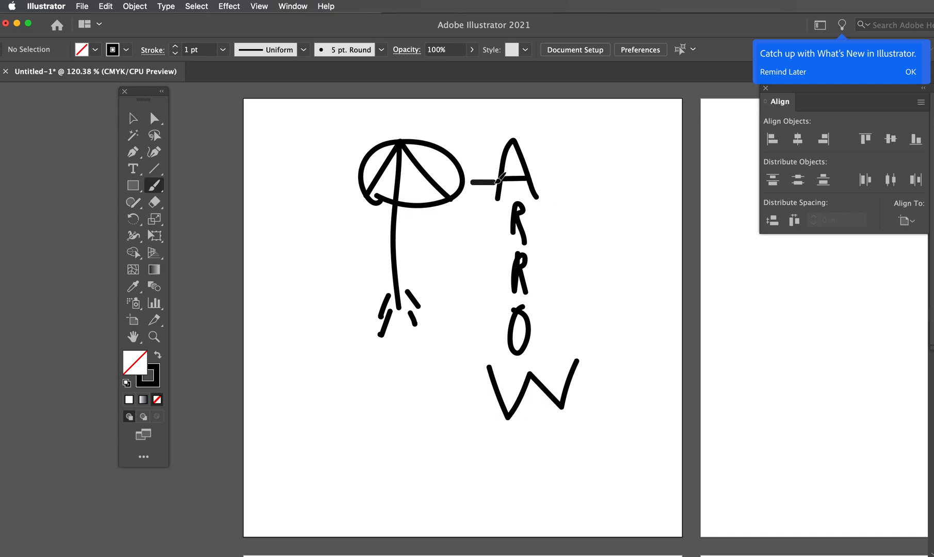
{"action": "mouse_move", "coordinate": [436, 323]}
{"action": "left_mouse_down"}
{"action": "mouse_move", "coordinate": [346, 285]}
{"action": "mouse_move", "coordinate": [417, 323]}
{"action": "mouse_move", "coordinate": [490, 400]}
{"action": "left_mouse_up"}
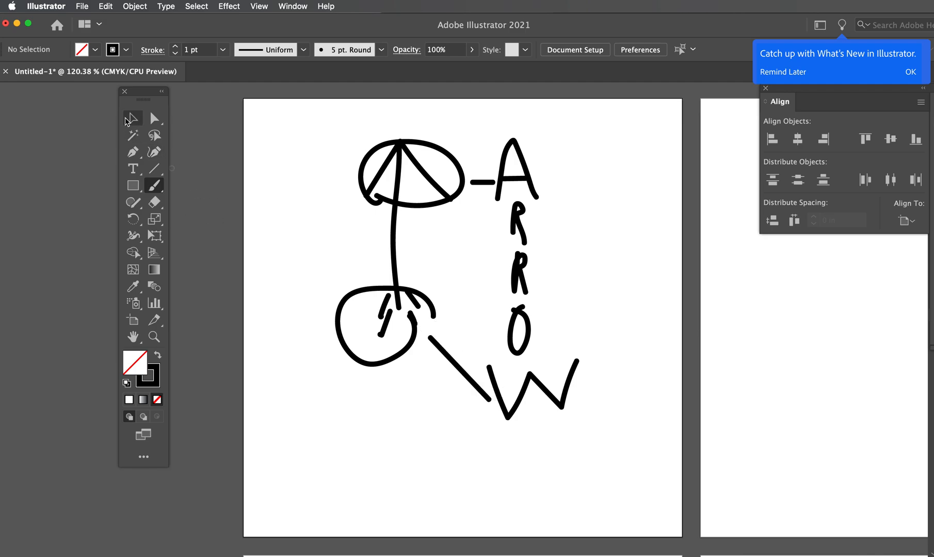
Select all the brush strokes on the first artboard and delete them
{"action": "left_click", "coordinate": [127, 122]}
{"action": "mouse_move", "coordinate": [269, 118]}
{"action": "left_mouse_down"}
{"action": "mouse_move", "coordinate": [625, 444]}
{"action": "mouse_move", "coordinate": [615, 438]}
{"action": "mouse_move", "coordinate": [633, 436]}
{"action": "left_mouse_up"}
{"action": "key", "text": "Delete"}
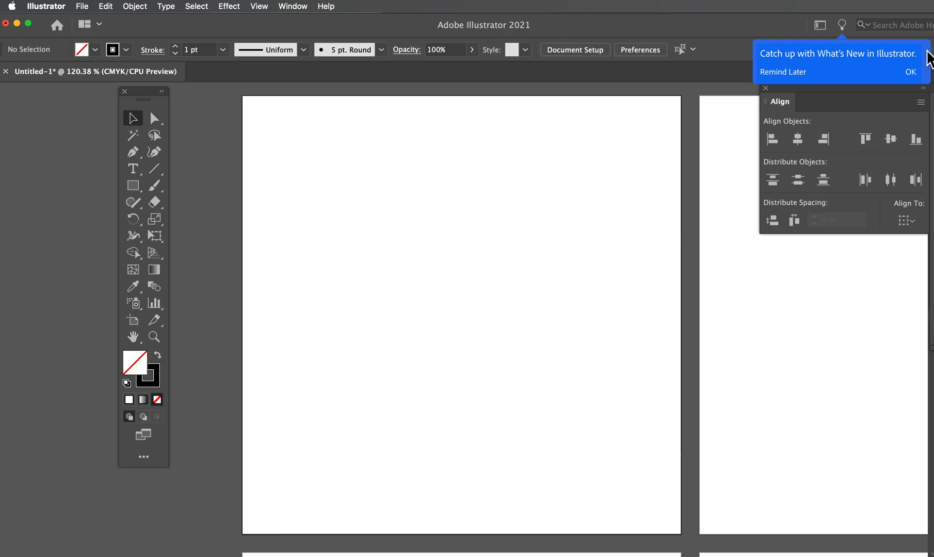
Reposition the Align and Layers panels together lower in the workspace, with both accessible
{"action": "left_click_drag", "start_coordinate": [933, 88], "coordinate": [800, 110]}
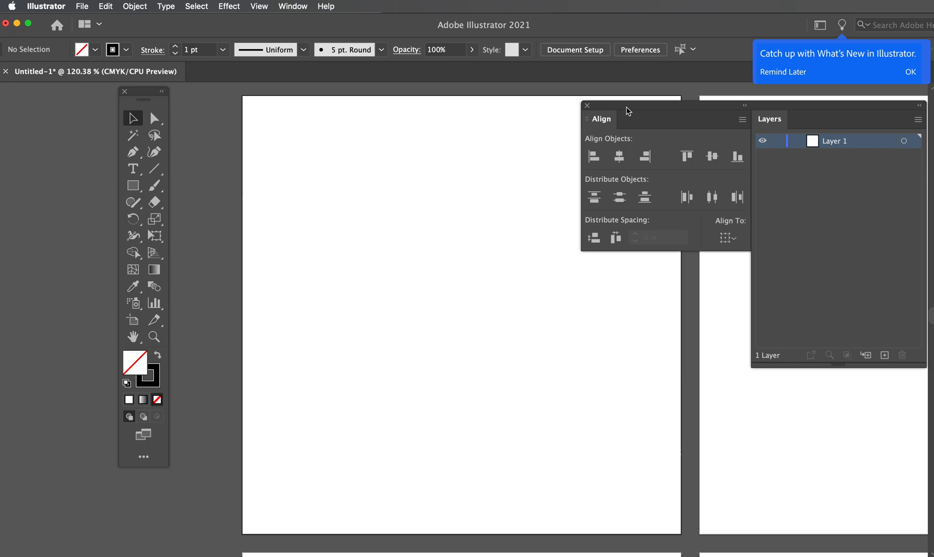
{"action": "left_click_drag", "start_coordinate": [626, 105], "coordinate": [644, 331]}
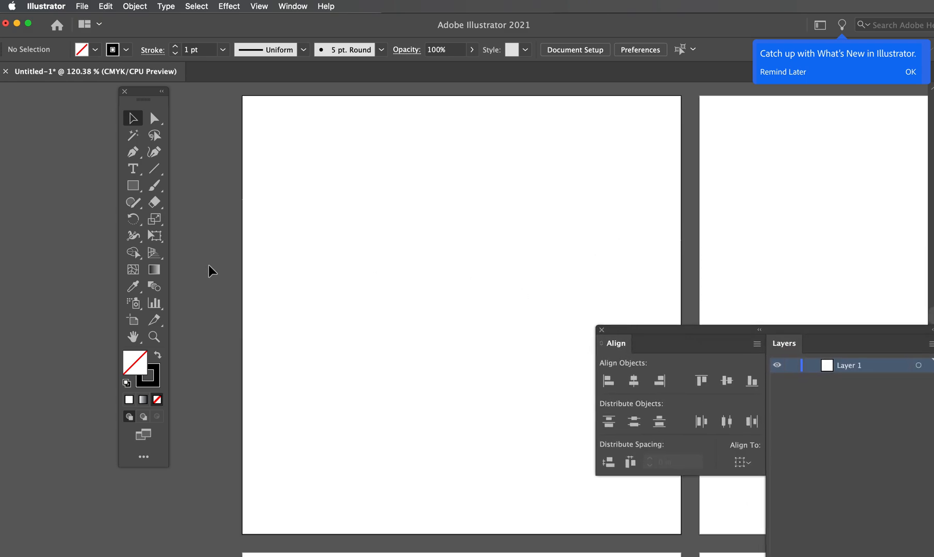
Draw a rectangle covering the whole first artboard with no stroke and a tan fill of C9BA9D
{"action": "left_click", "coordinate": [134, 189]}
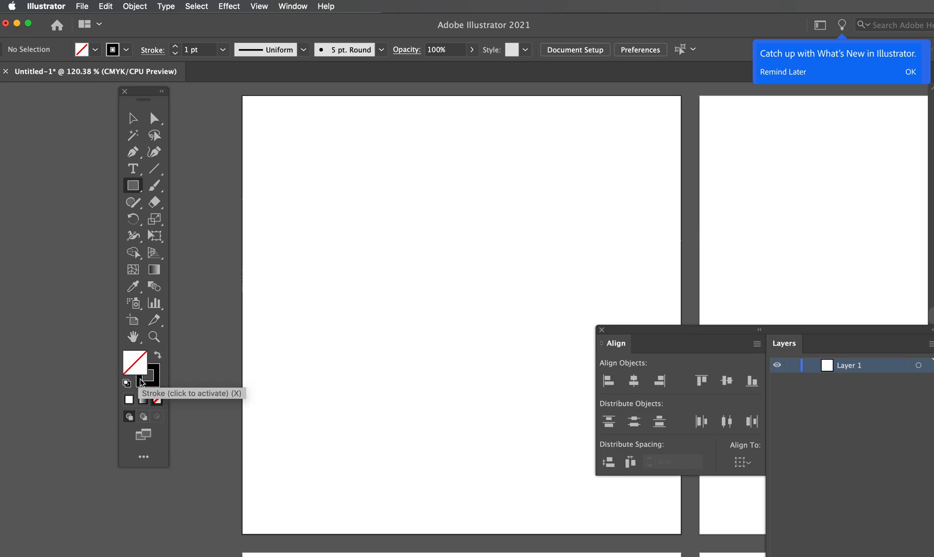
{"action": "left_click", "coordinate": [159, 358]}
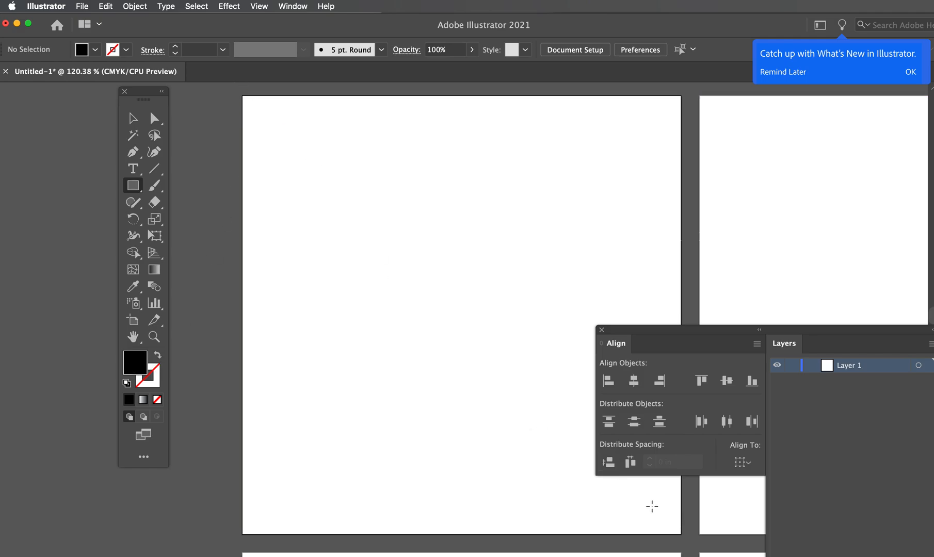
{"action": "double_click", "coordinate": [139, 367]}
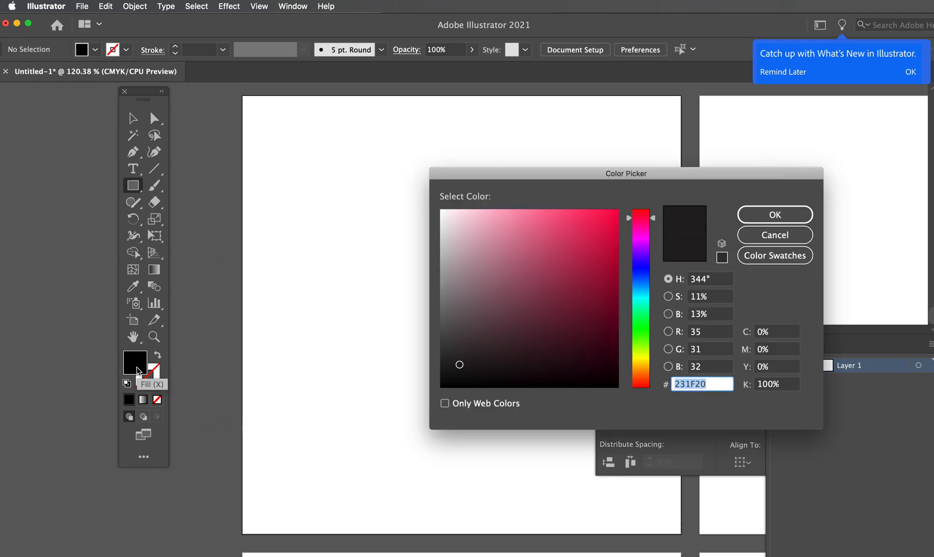
{"action": "left_click", "coordinate": [645, 359]}
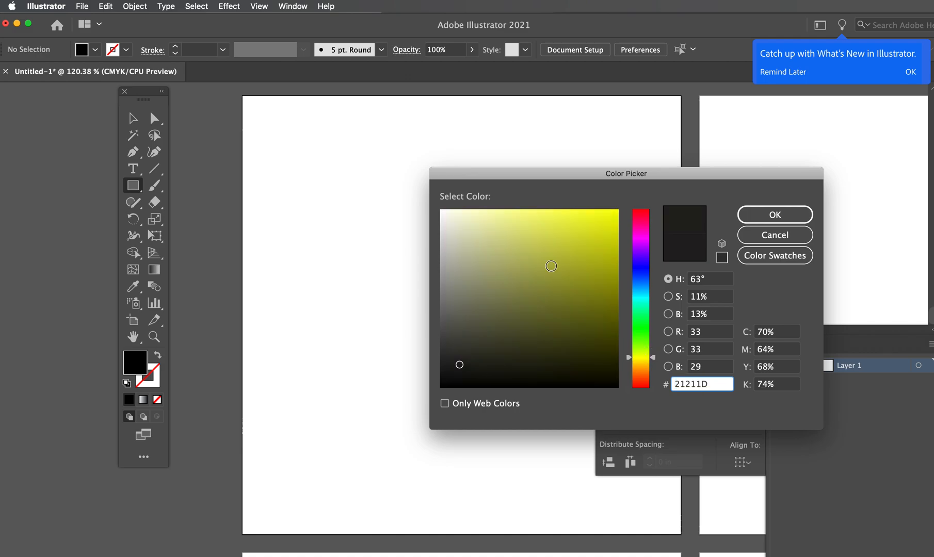
{"action": "left_click_drag", "start_coordinate": [654, 359], "coordinate": [651, 370]}
{"action": "mouse_move", "coordinate": [494, 237]}
{"action": "left_mouse_down"}
{"action": "mouse_move", "coordinate": [480, 228]}
{"action": "mouse_move", "coordinate": [481, 247]}
{"action": "left_mouse_up"}
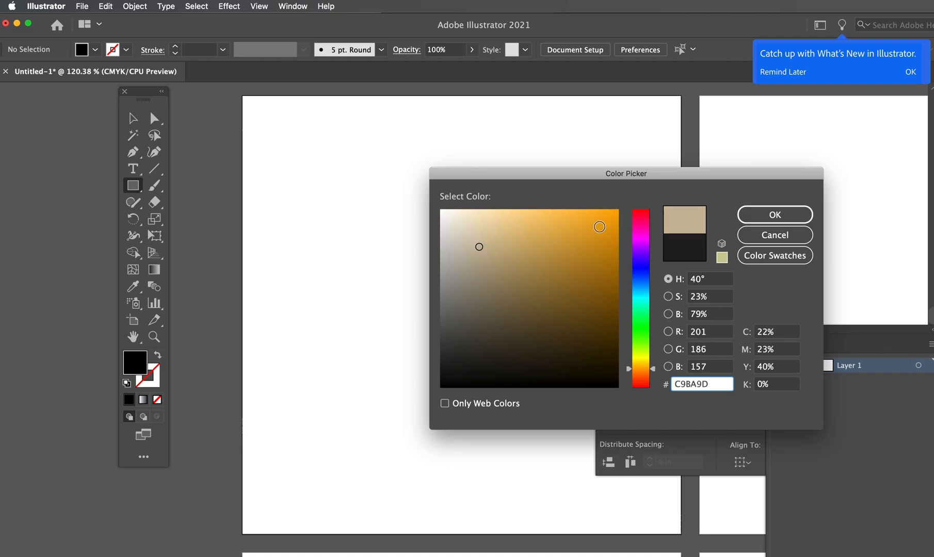
{"action": "left_click", "coordinate": [747, 210]}
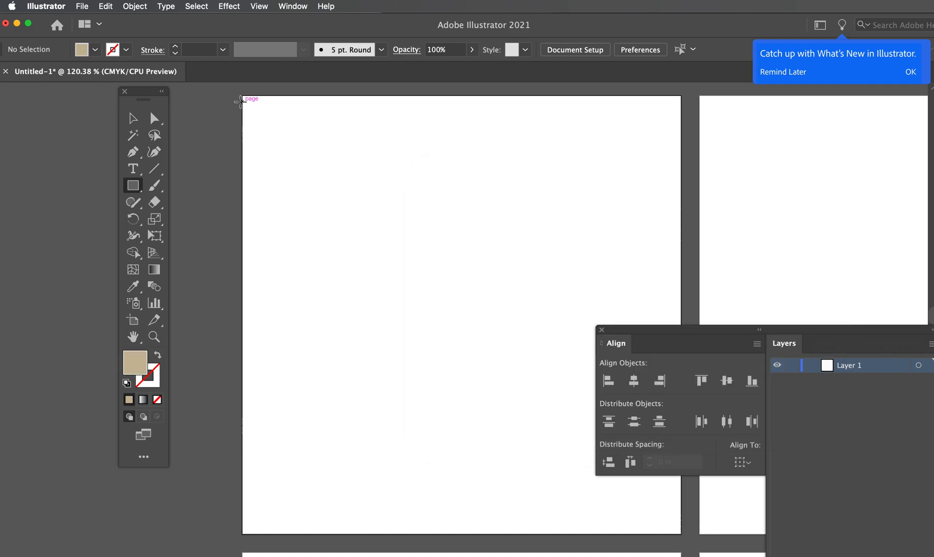
{"action": "left_click_drag", "start_coordinate": [242, 95], "coordinate": [681, 534]}
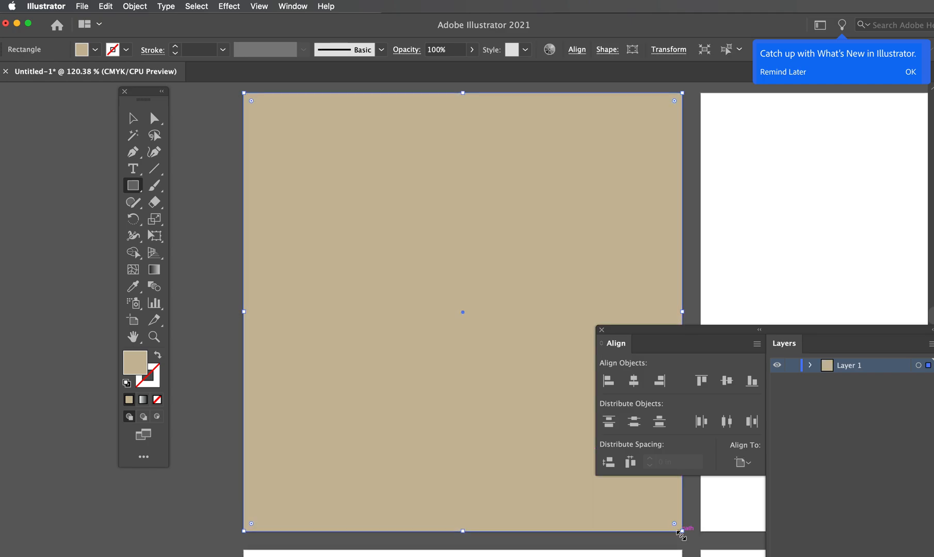
Expand Layer 1, lock the tan rectangle inside it, and switch to the Selection tool
{"action": "left_click", "coordinate": [810, 364]}
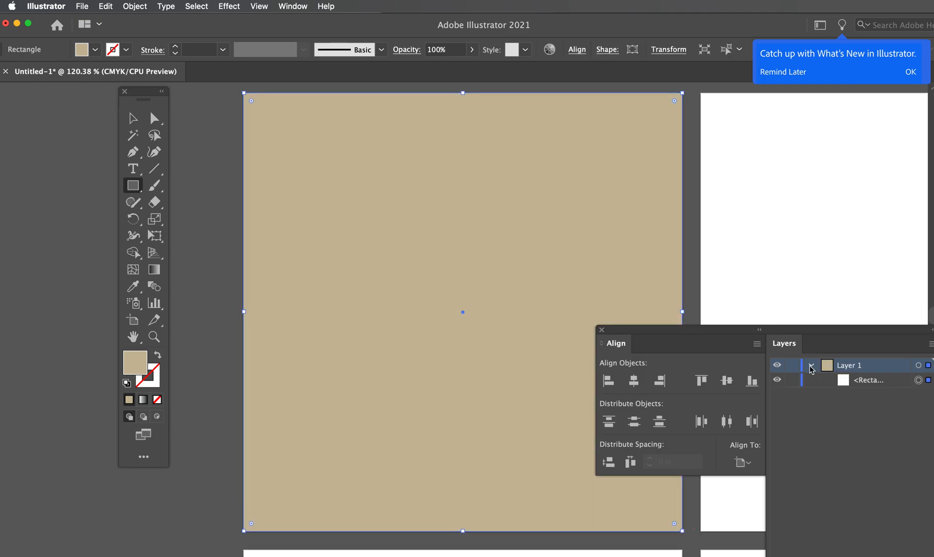
{"action": "left_click", "coordinate": [792, 380]}
{"action": "key", "text": "v"}
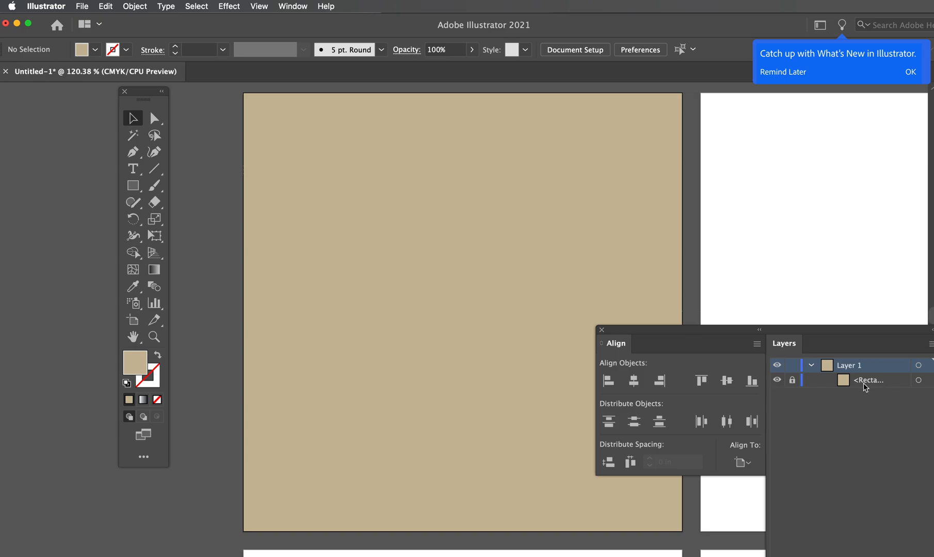
Unlock the tan rectangle, try moving it off the artboard, restore and relock it, and toggle its visibility off and on
{"action": "left_click", "coordinate": [792, 382]}
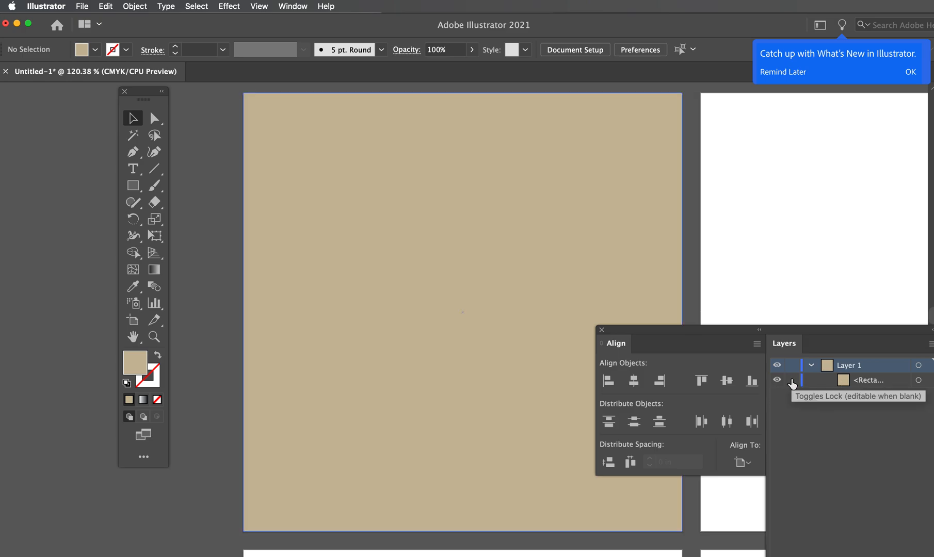
{"action": "left_click_drag", "start_coordinate": [615, 297], "coordinate": [471, 298]}
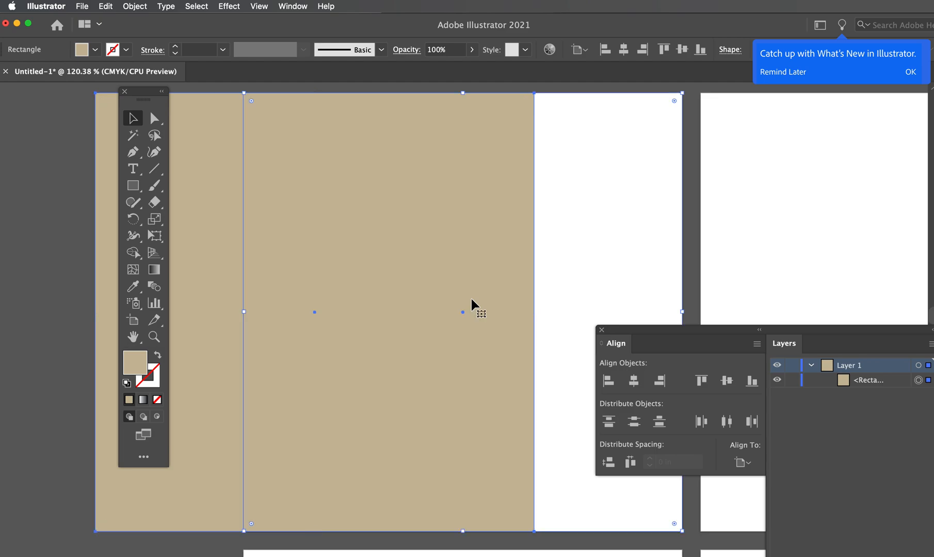
{"action": "key", "text": "super+z"}
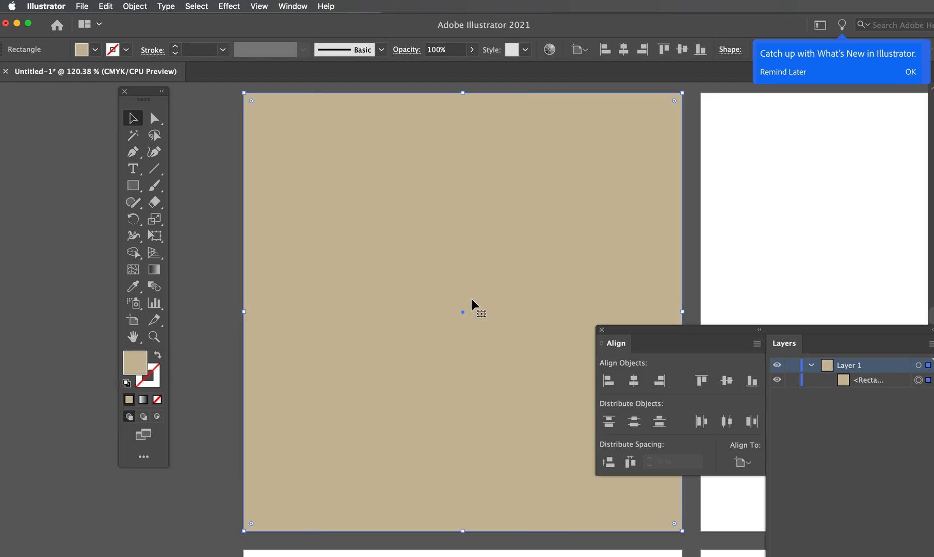
{"action": "left_click", "coordinate": [793, 382]}
{"action": "left_click", "coordinate": [777, 382]}
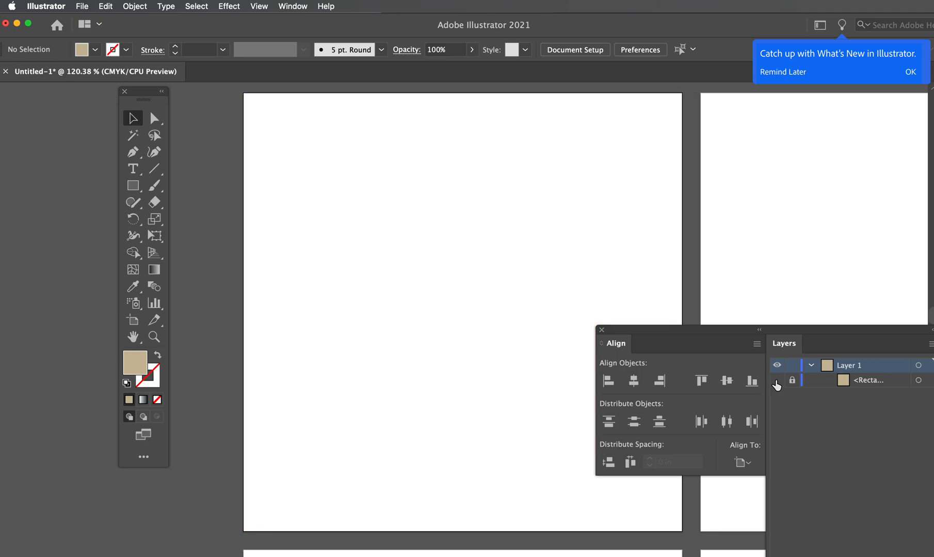
{"action": "left_click", "coordinate": [776, 383]}
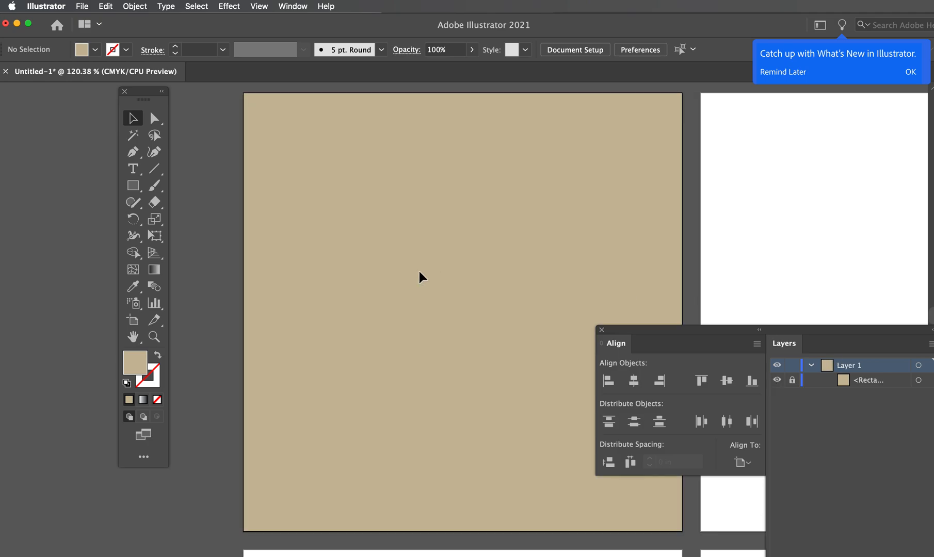
Add the vertical text "Arrow" in default colours on the tan artboard and enlarge it to about 46 pt
{"action": "left_click", "coordinate": [139, 174]}
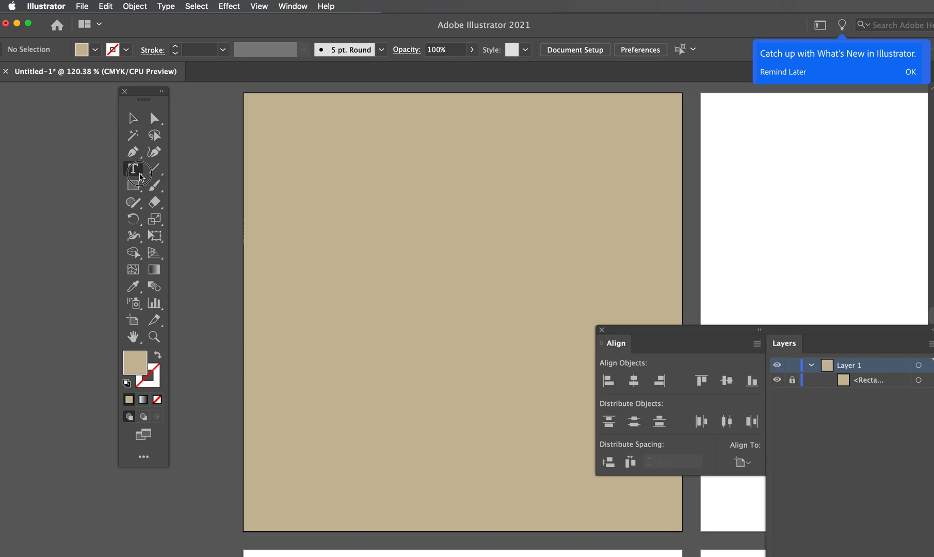
{"action": "left_click", "coordinate": [188, 177]}
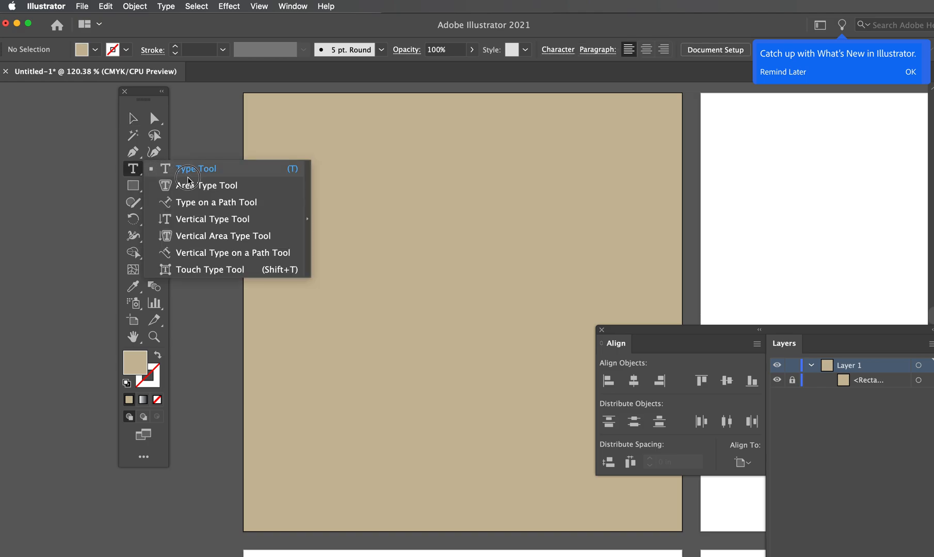
{"action": "left_click", "coordinate": [190, 219]}
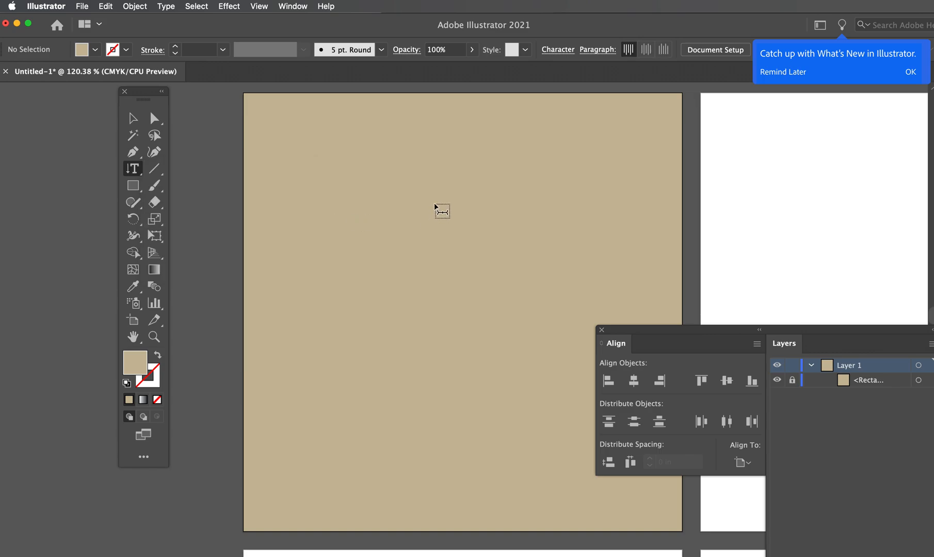
{"action": "left_click", "coordinate": [128, 387]}
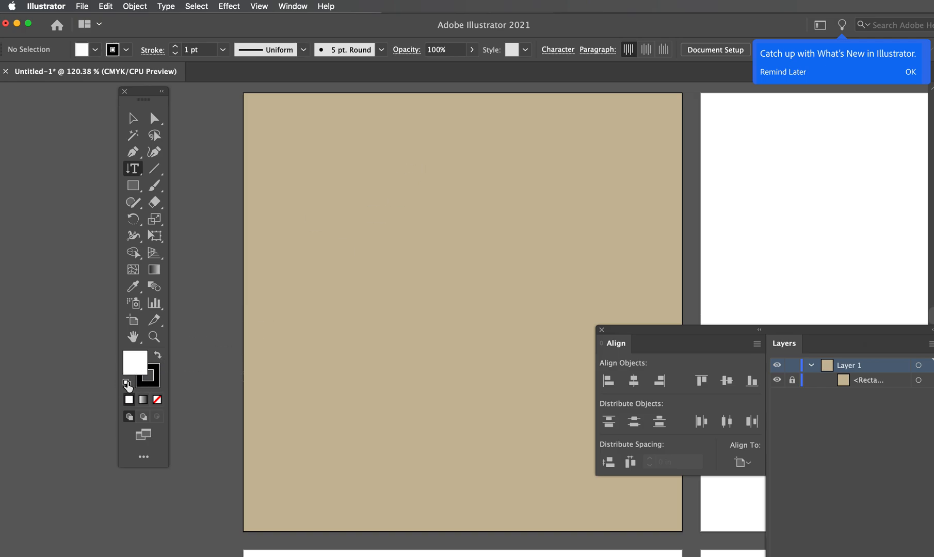
{"action": "left_click", "coordinate": [411, 198]}
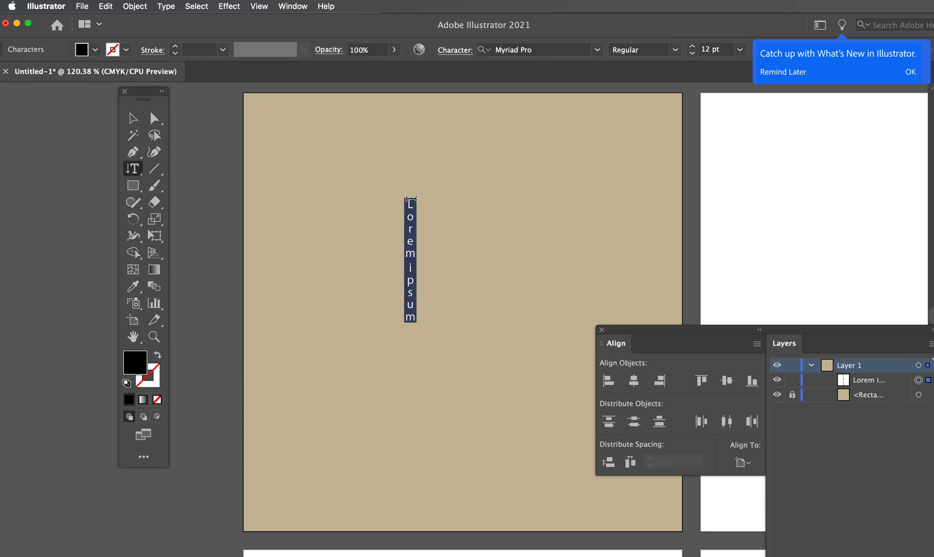
{"action": "type", "text": "Arrow"}
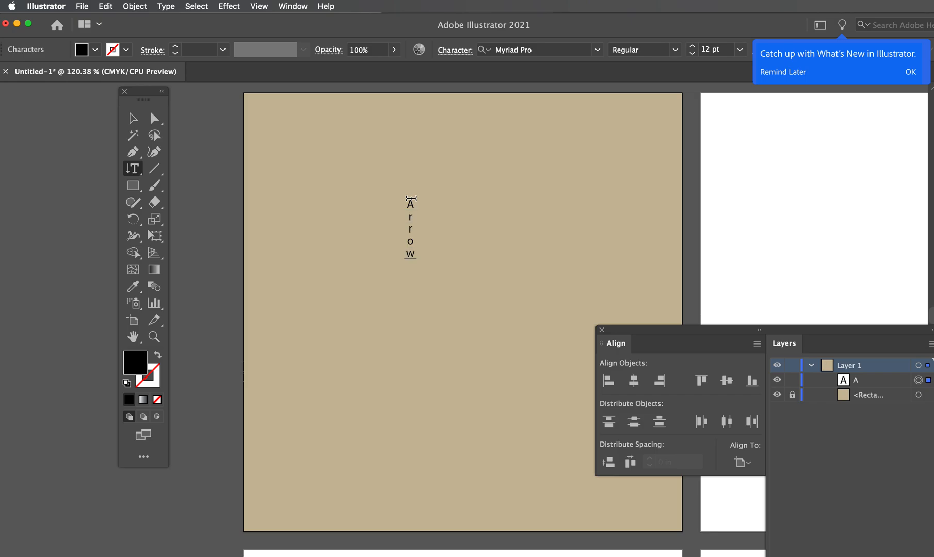
{"action": "left_click", "coordinate": [132, 119]}
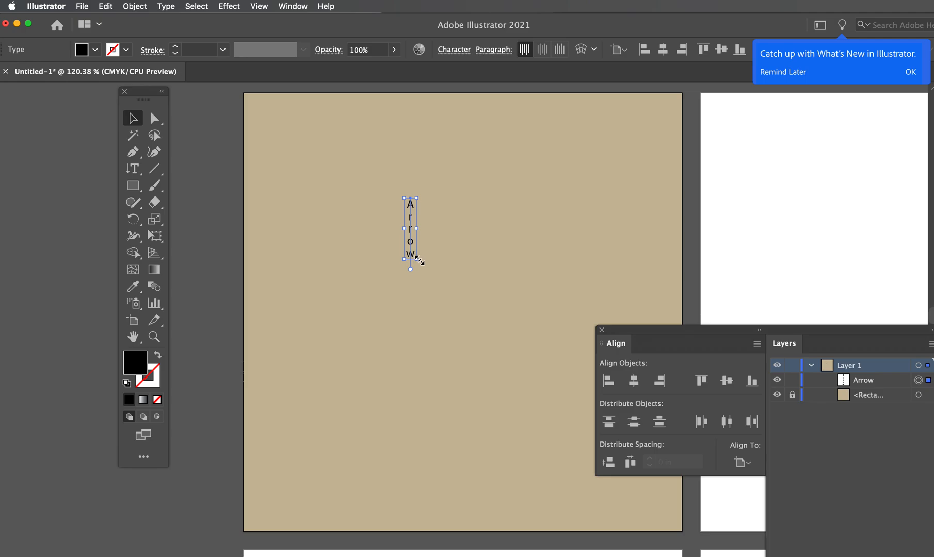
{"action": "left_click_drag", "start_coordinate": [416, 258], "coordinate": [511, 431]}
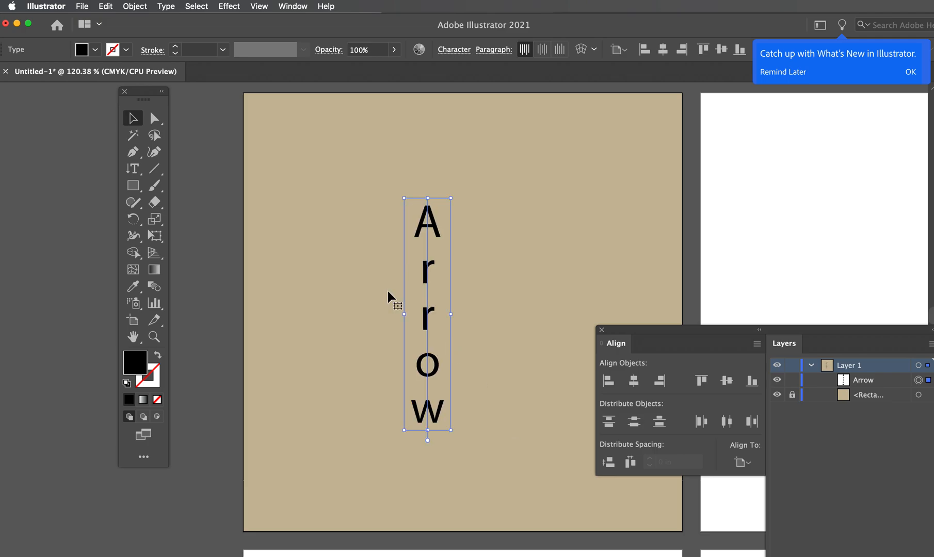
Set the Arrow text's font to Mono45 Headline Light and move the text near the horizontal centre of the artboard
{"action": "left_click", "coordinate": [283, 7]}
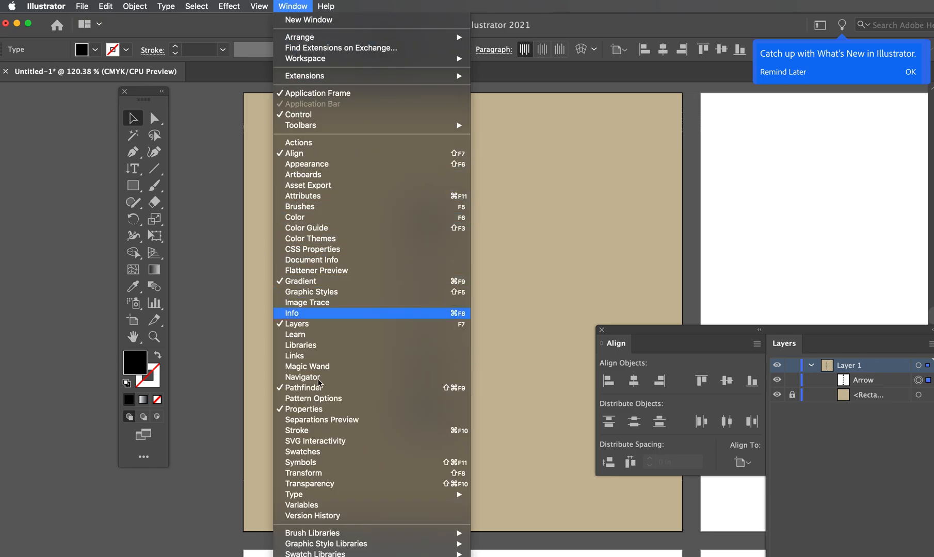
{"action": "mouse_move", "coordinate": [320, 495]}
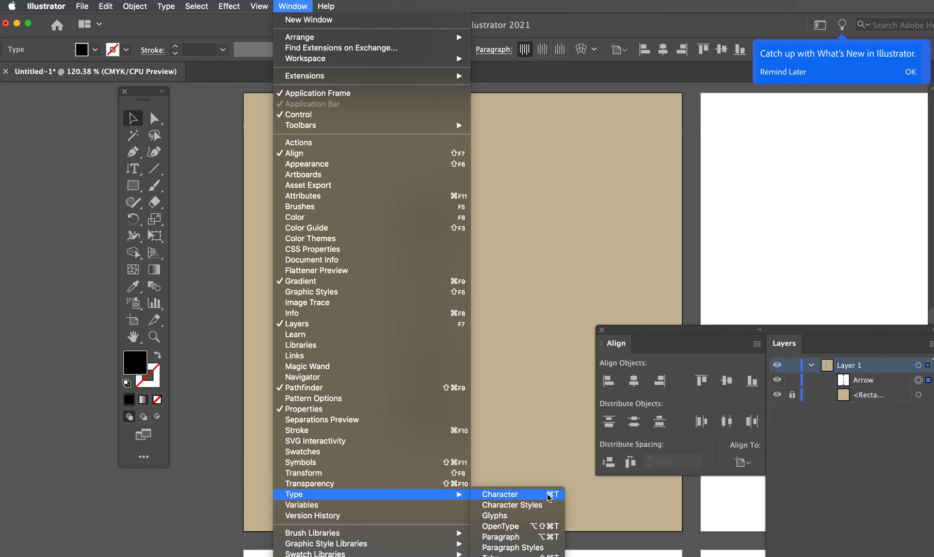
{"action": "left_click", "coordinate": [507, 494]}
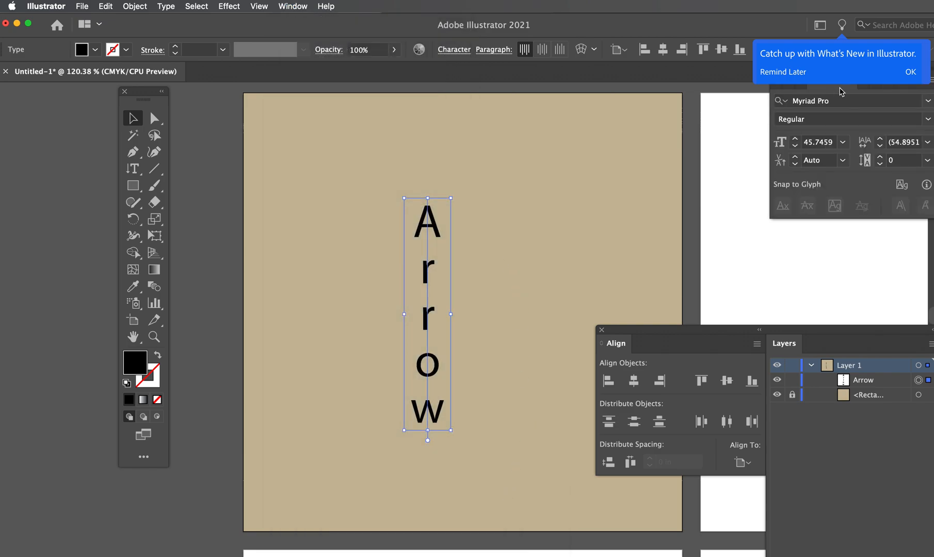
{"action": "left_click", "coordinate": [911, 72]}
{"action": "left_click_drag", "start_coordinate": [498, 335], "coordinate": [877, 556]}
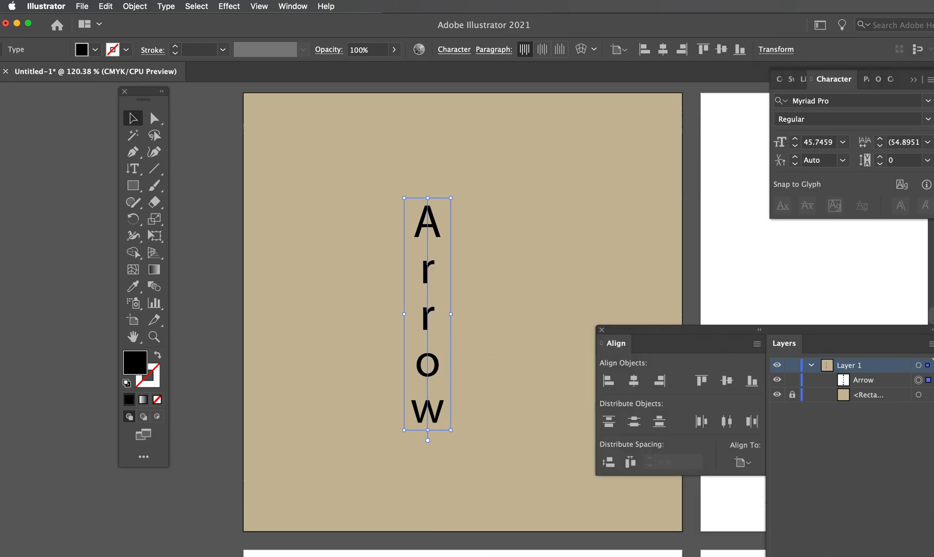
{"action": "left_click", "coordinate": [861, 102]}
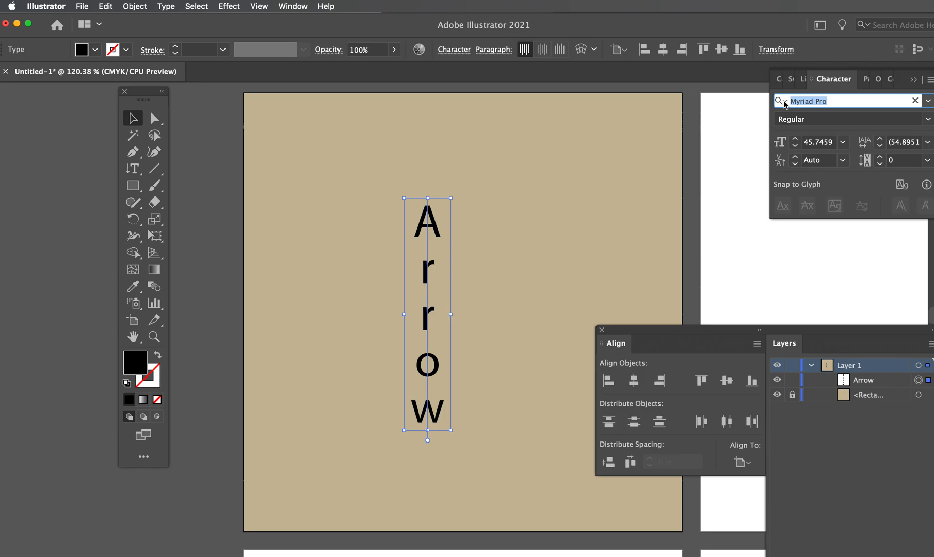
{"action": "type", "text": "Mono45 Headline Light"}
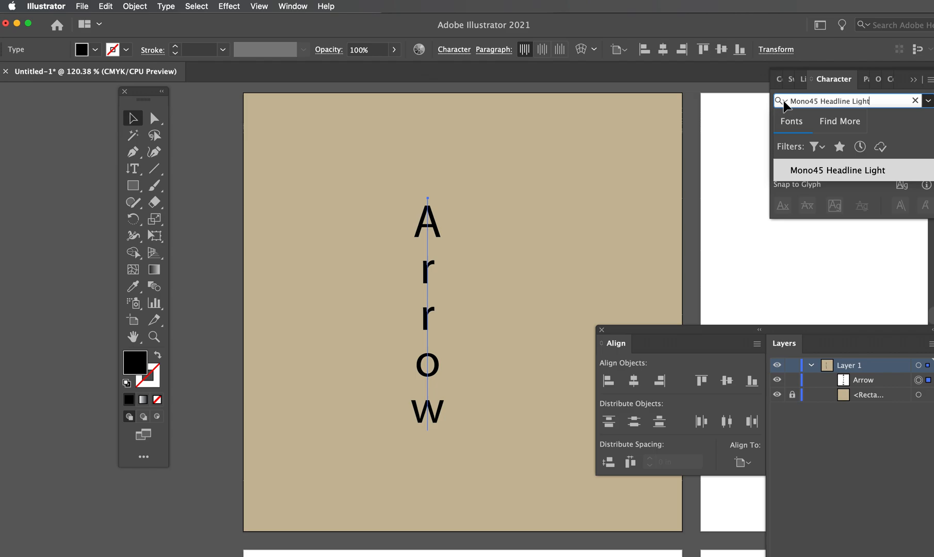
{"action": "key", "text": "Return"}
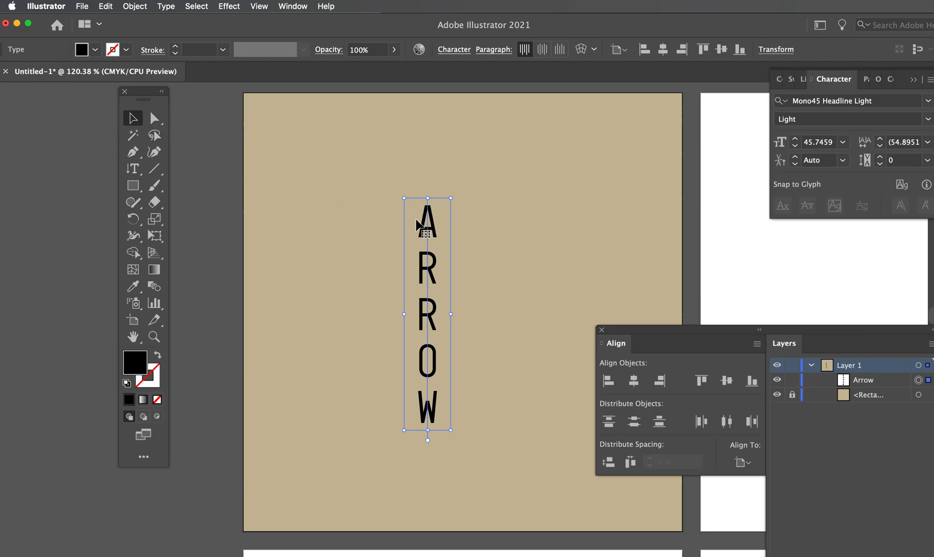
{"action": "left_click_drag", "start_coordinate": [433, 222], "coordinate": [458, 215]}
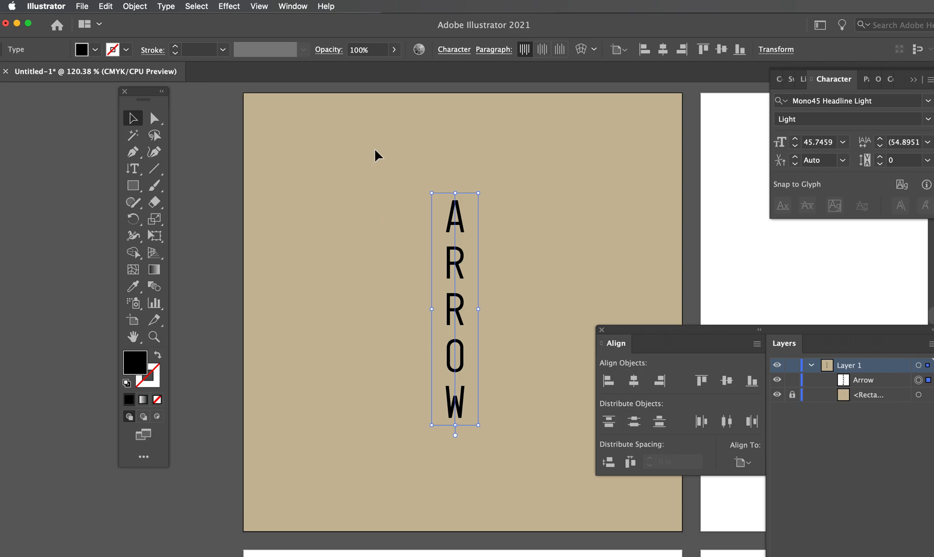
{"action": "left_click", "coordinate": [261, 146]}
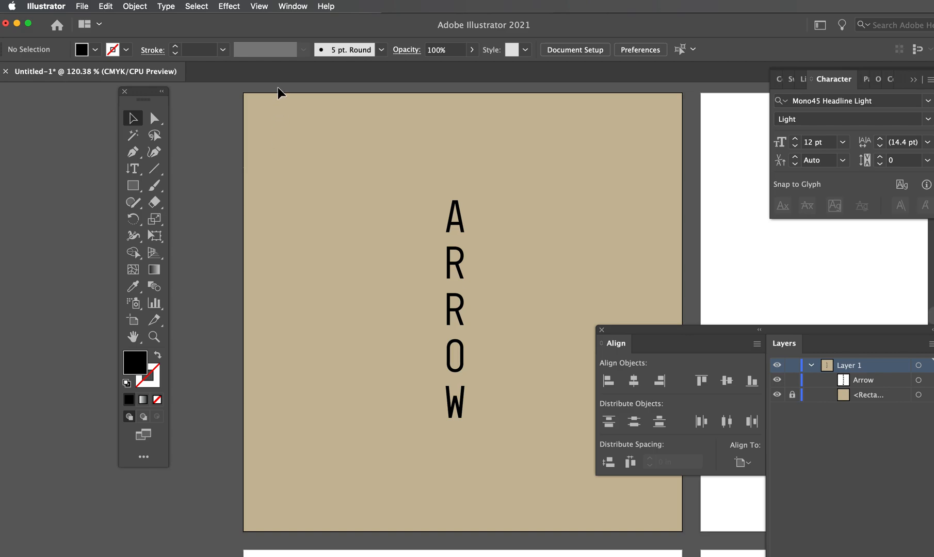
Show the swatches and fill the whole Arrow text with a medium brown swatch
{"action": "left_click", "coordinate": [293, 6]}
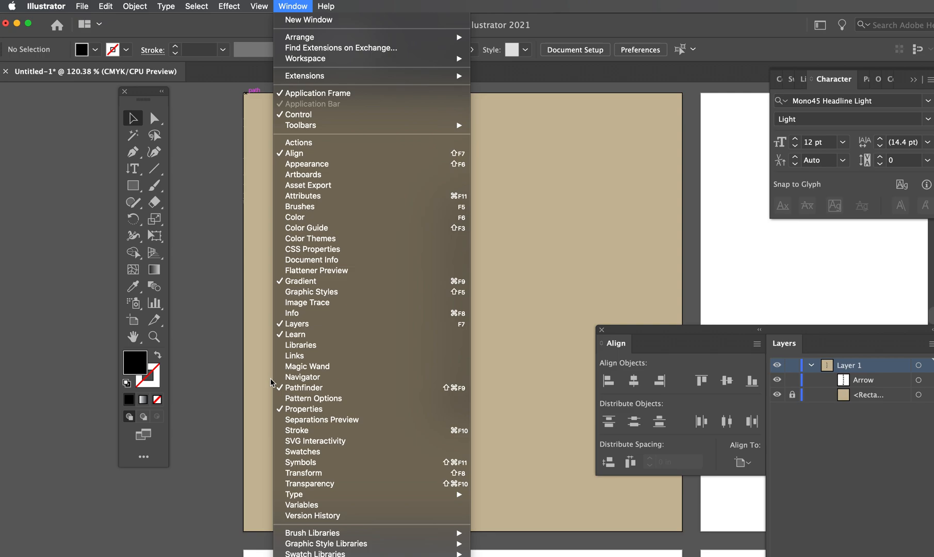
{"action": "left_click", "coordinate": [287, 449]}
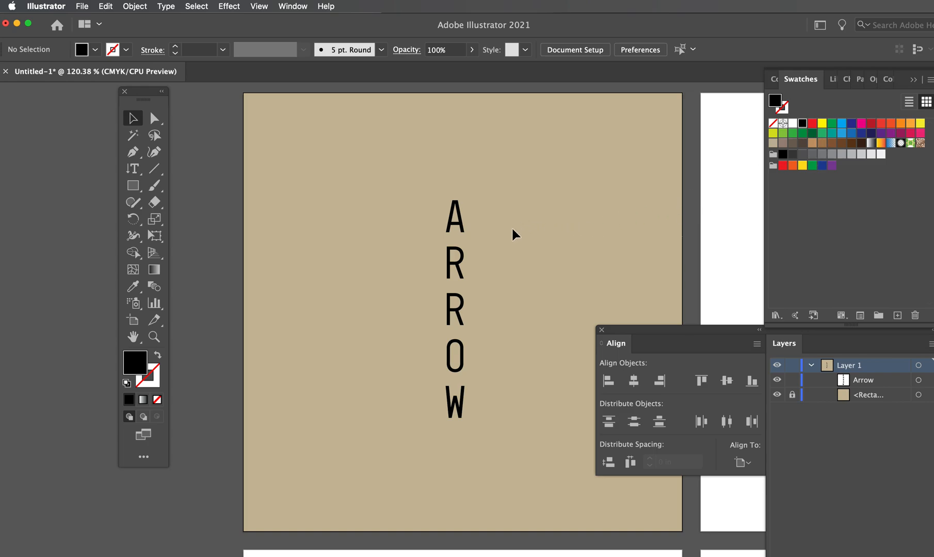
{"action": "left_click", "coordinate": [462, 227]}
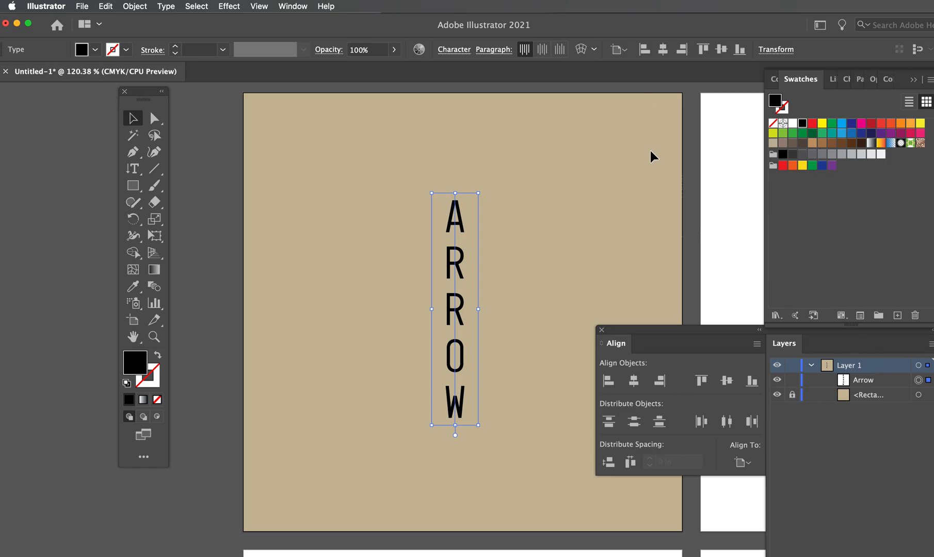
{"action": "left_click", "coordinate": [842, 146]}
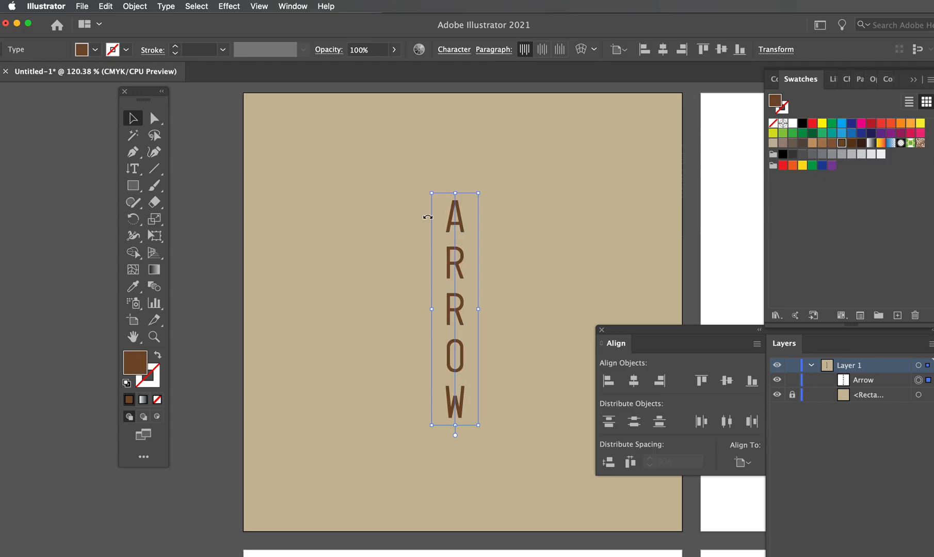
{"action": "left_click", "coordinate": [579, 190]}
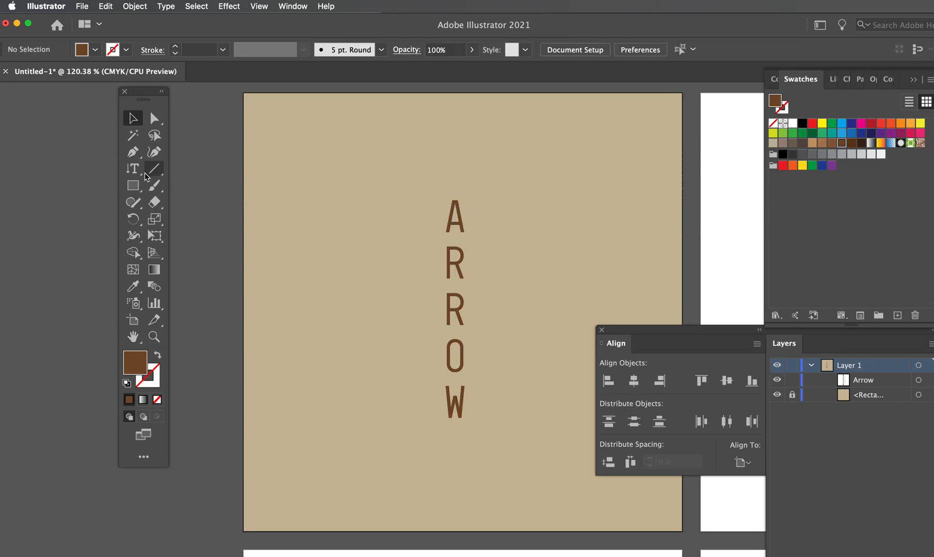
Select only the letter A of the vertical Arrow text and set its font size to 60 pt
{"action": "left_click_drag", "start_coordinate": [139, 178], "coordinate": [191, 166]}
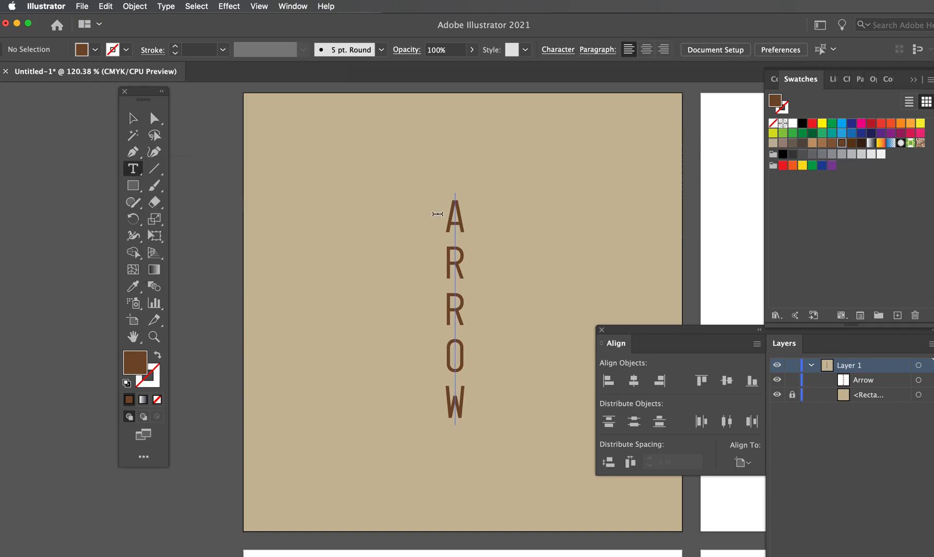
{"action": "left_click_drag", "start_coordinate": [455, 230], "coordinate": [456, 193]}
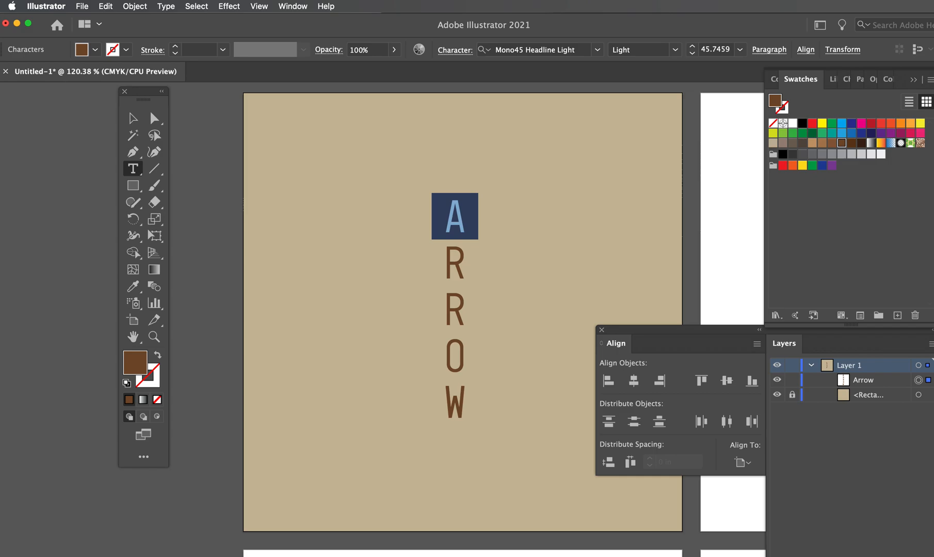
{"action": "left_click_drag", "start_coordinate": [933, 59], "coordinate": [814, 48]}
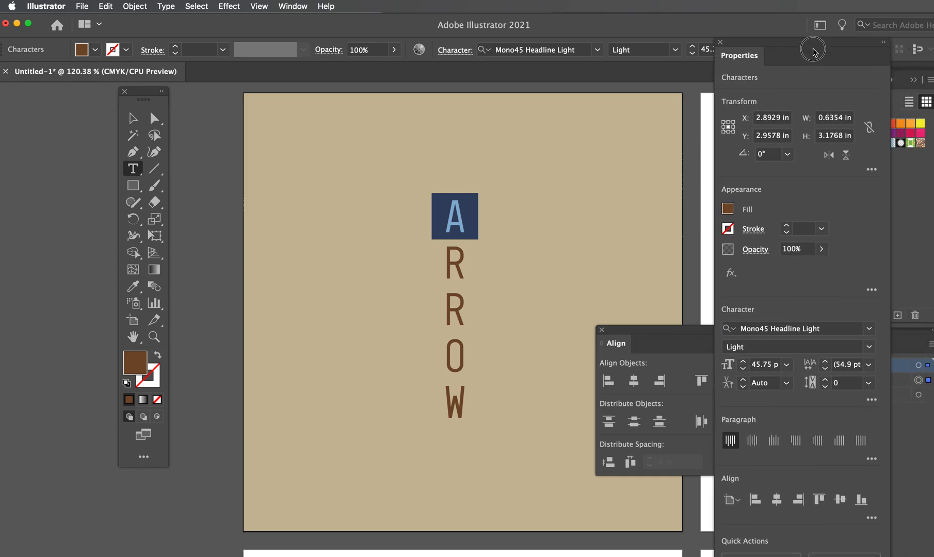
{"action": "left_click", "coordinate": [785, 370]}
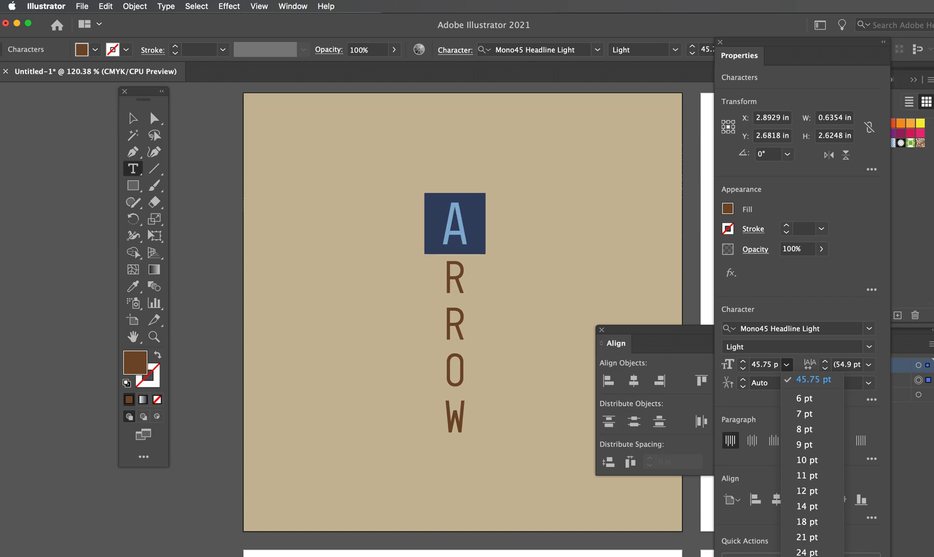
{"action": "left_click", "coordinate": [807, 556]}
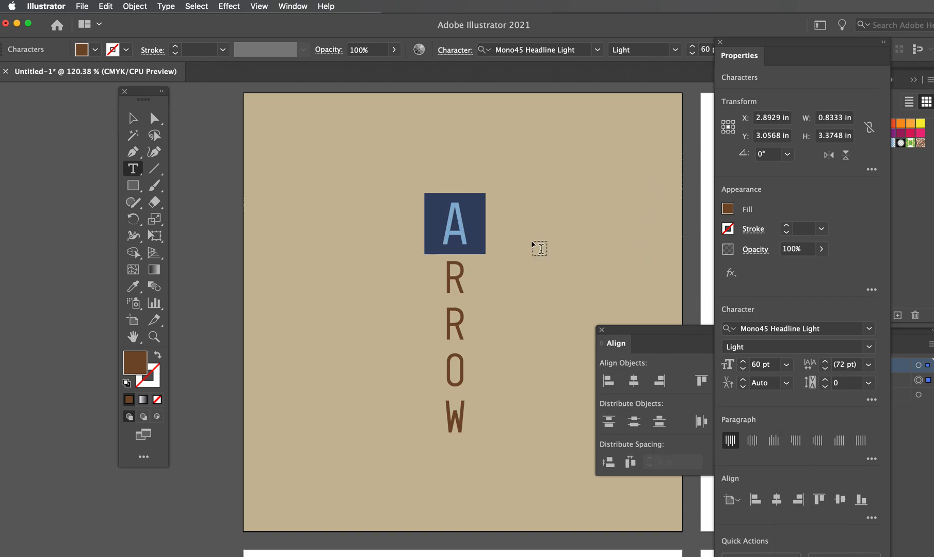
Set the selected letter A's font size to 70 pt
{"action": "key", "text": "alt+Left"}
{"action": "key", "text": "alt+Right"}
{"action": "key", "text": "alt+Right"}
{"action": "double_click", "coordinate": [754, 364]}
{"action": "type", "text": "70"}
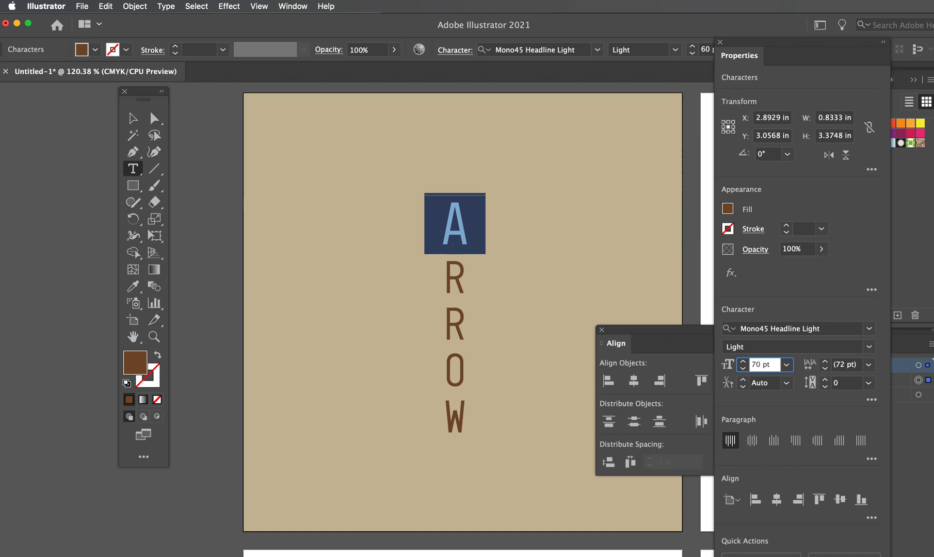
{"action": "key", "text": "Return"}
Increase the selected letter A's font size to 94 pt
{"action": "double_click", "coordinate": [761, 367]}
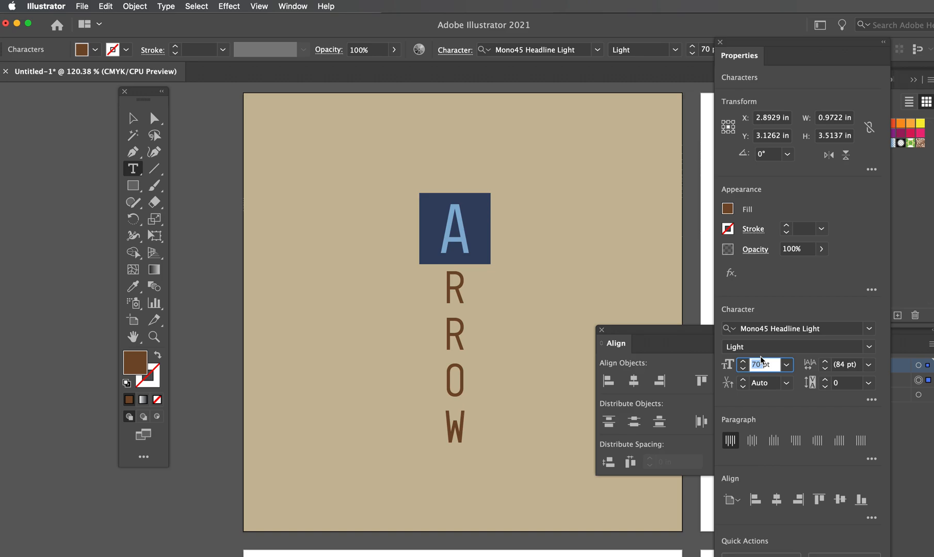
{"action": "key", "text": "Up"}
{"action": "key", "text": "Up"}
{"action": "key", "text": "Up"}
{"action": "key", "text": "Up"}
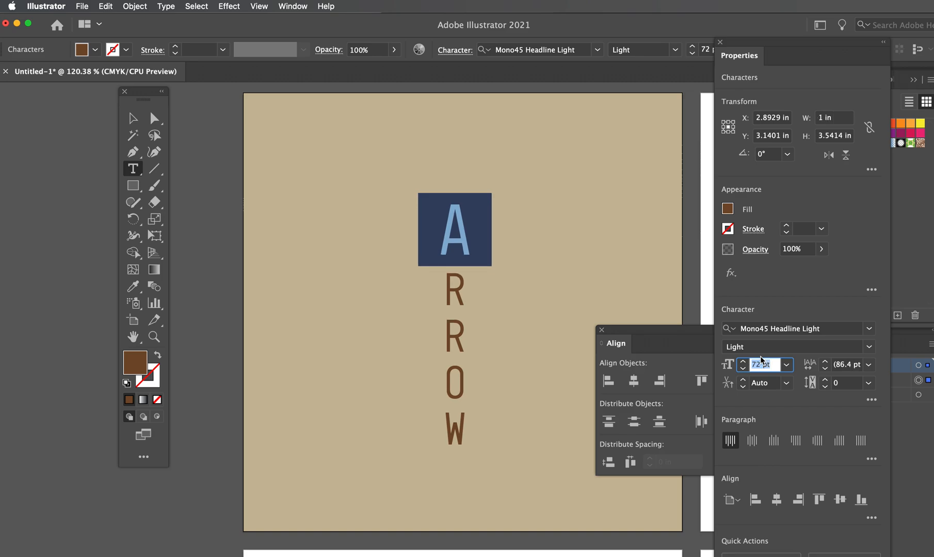
{"action": "key", "text": "Up"}
{"action": "key", "text": "Up"}
{"action": "key", "text": "Up"}
{"action": "key", "text": "Up"}
{"action": "key", "text": "Up"}
{"action": "key", "text": "Up"}
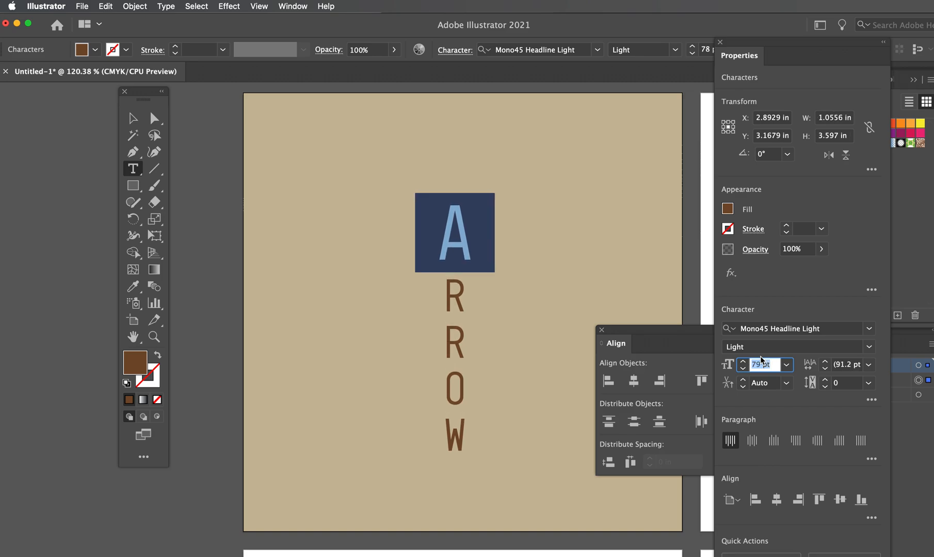
{"action": "key", "text": "Up"}
{"action": "key", "text": "Up"}
{"action": "key", "text": "Up"}
{"action": "key", "text": "Up"}
{"action": "key", "text": "Up"}
{"action": "key", "text": "Up"}
{"action": "key", "text": "Up"}
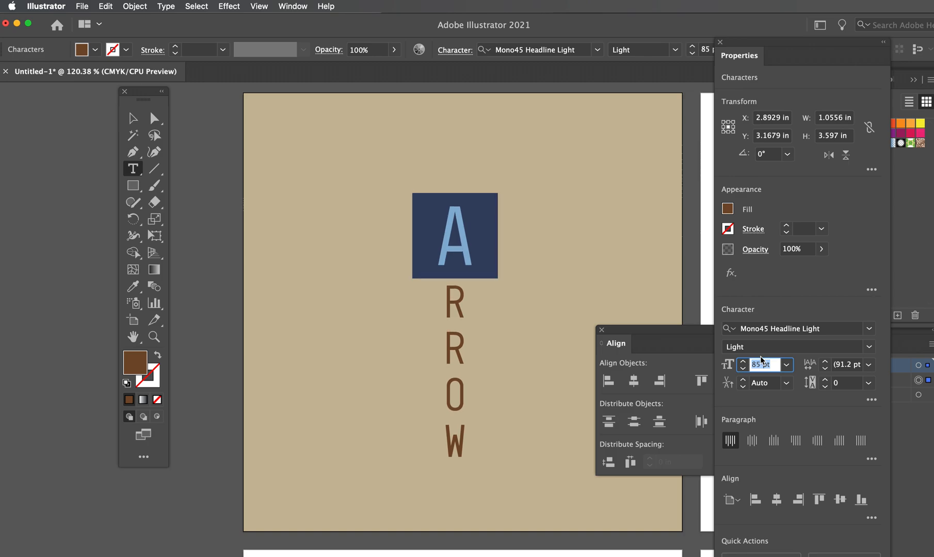
{"action": "key", "text": "Up"}
{"action": "key", "text": "Up"}
{"action": "key", "text": "Up"}
{"action": "key", "text": "Up"}
{"action": "key", "text": "Up"}
{"action": "key", "text": "Up"}
{"action": "key", "text": "Up"}
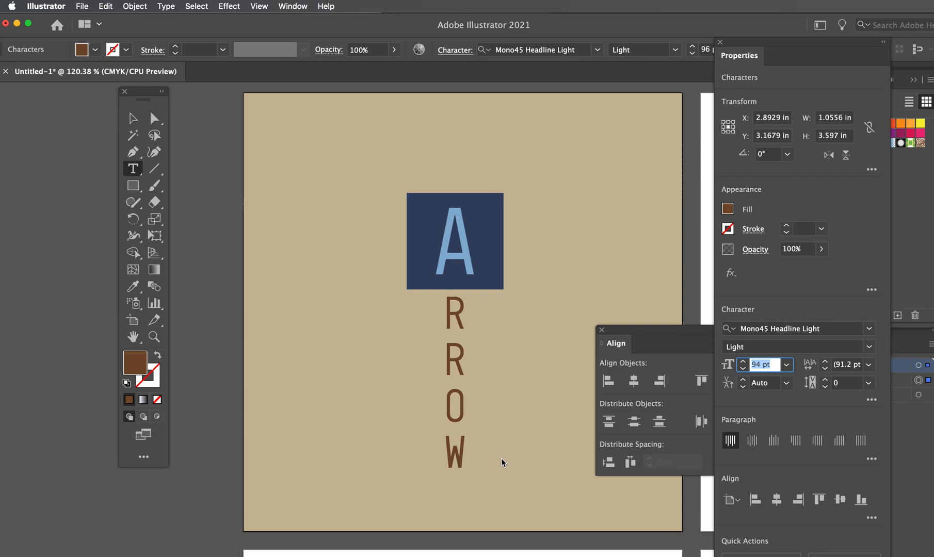
Select only the letter W of the vertical Arrow text and set its font size to 94 pt
{"action": "left_click_drag", "start_coordinate": [452, 438], "coordinate": [453, 468]}
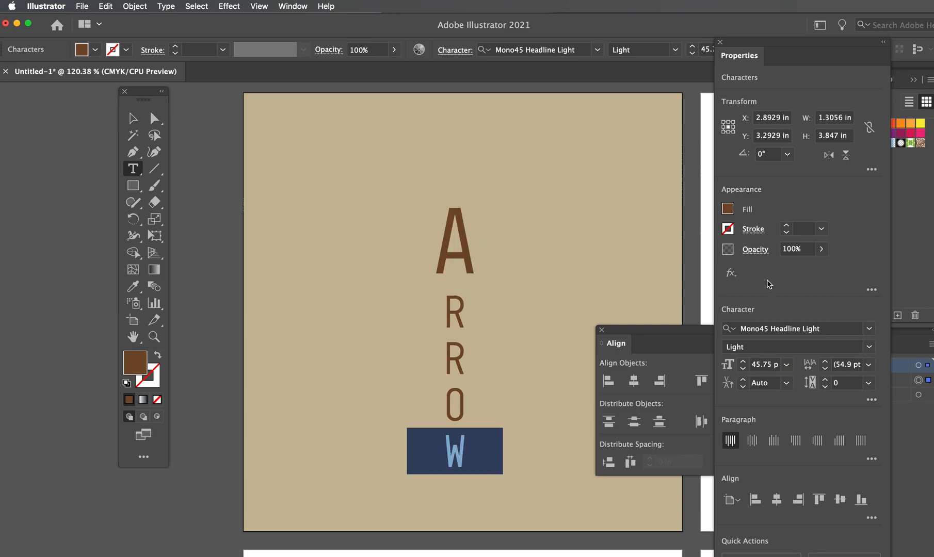
{"action": "left_click", "coordinate": [753, 367]}
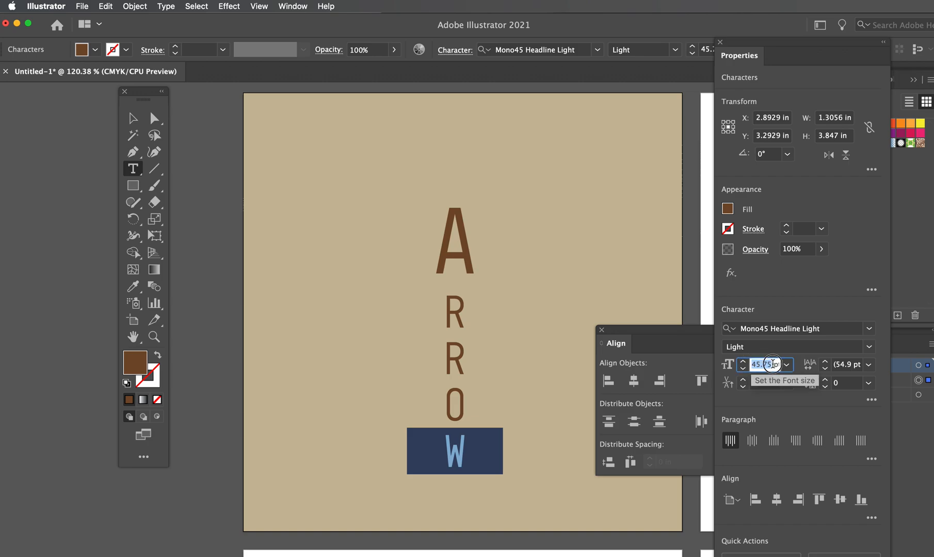
{"action": "type", "text": "94"}
{"action": "key", "text": "Return"}
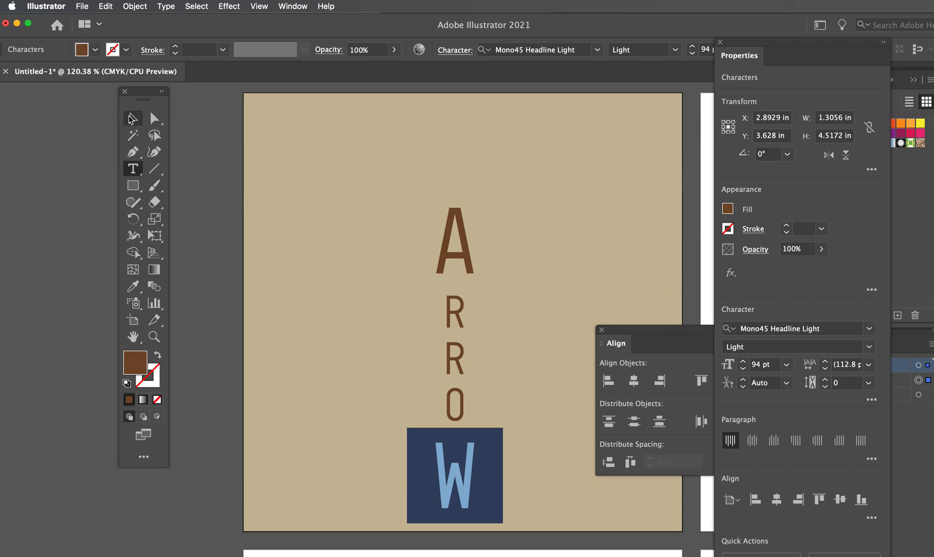
Move the Arrow text up to about Y 3.11 in and place a duplicate left of it at about X 1.43 in
{"action": "key", "text": "Escape"}
{"action": "left_click", "coordinate": [381, 204]}
{"action": "left_click_drag", "start_coordinate": [472, 237], "coordinate": [497, 220]}
{"action": "left_click", "coordinate": [522, 226]}
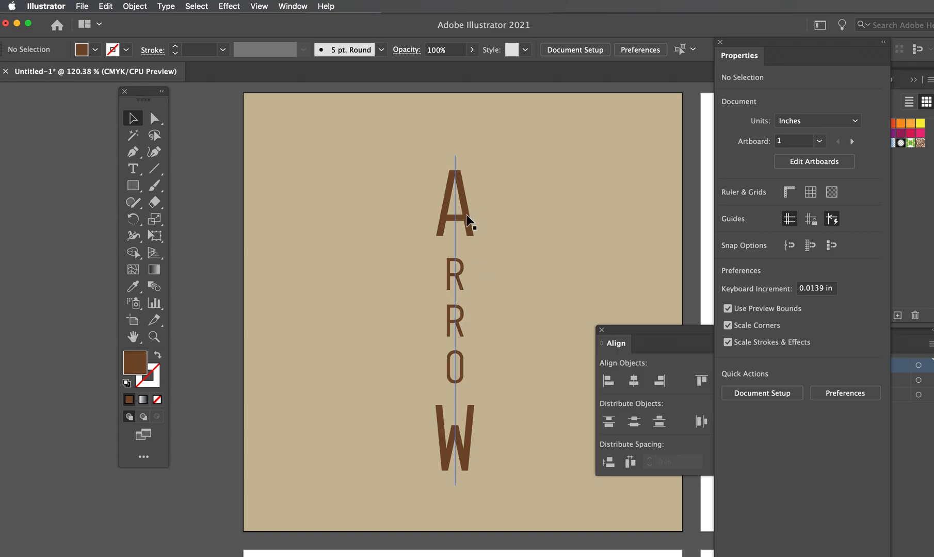
{"action": "left_click_drag", "start_coordinate": [466, 214], "coordinate": [361, 211]}
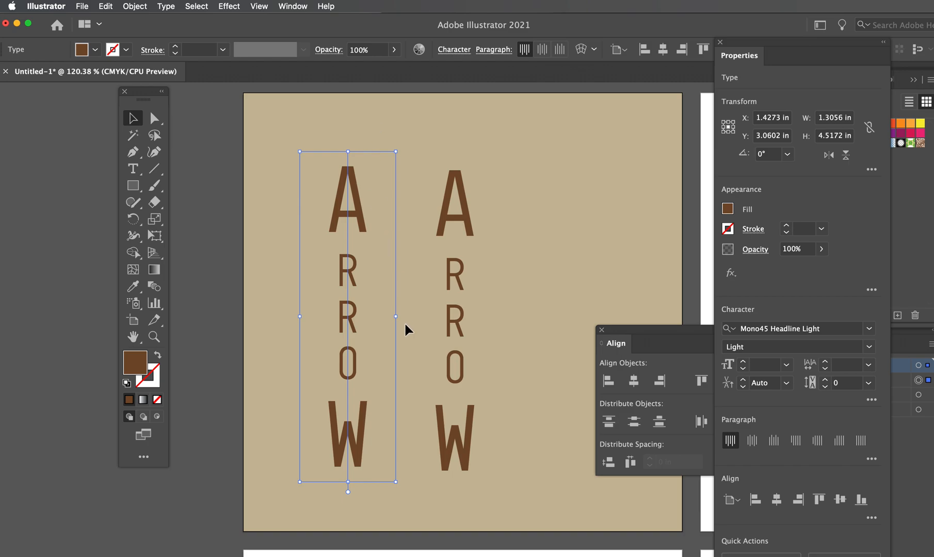
{"action": "left_click_drag", "start_coordinate": [399, 317], "coordinate": [326, 315]}
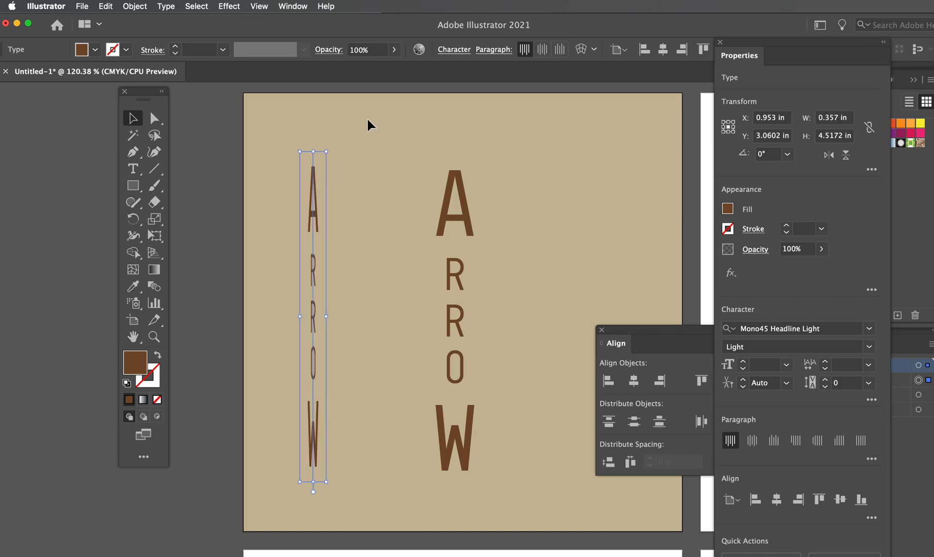
{"action": "left_click", "coordinate": [368, 120]}
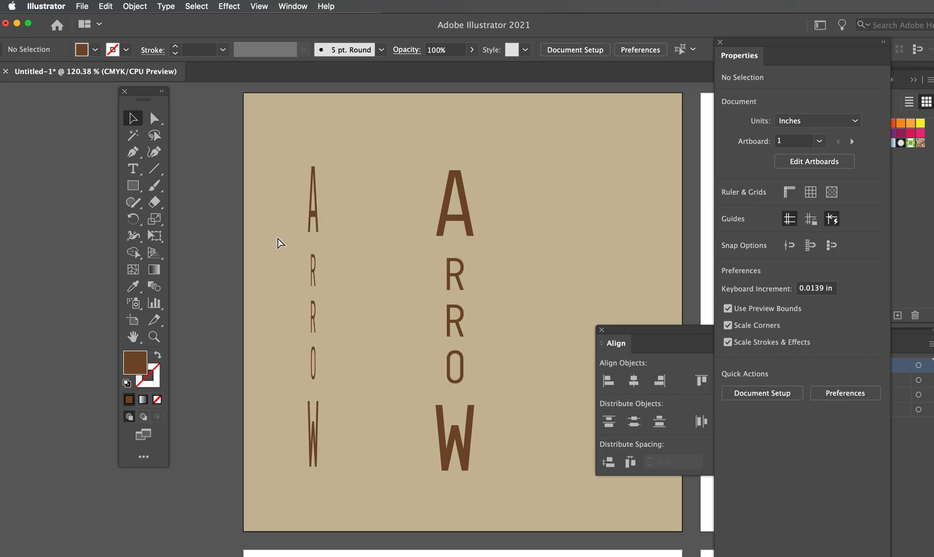
{"action": "left_click", "coordinate": [312, 219]}
{"action": "key", "text": "super+z"}
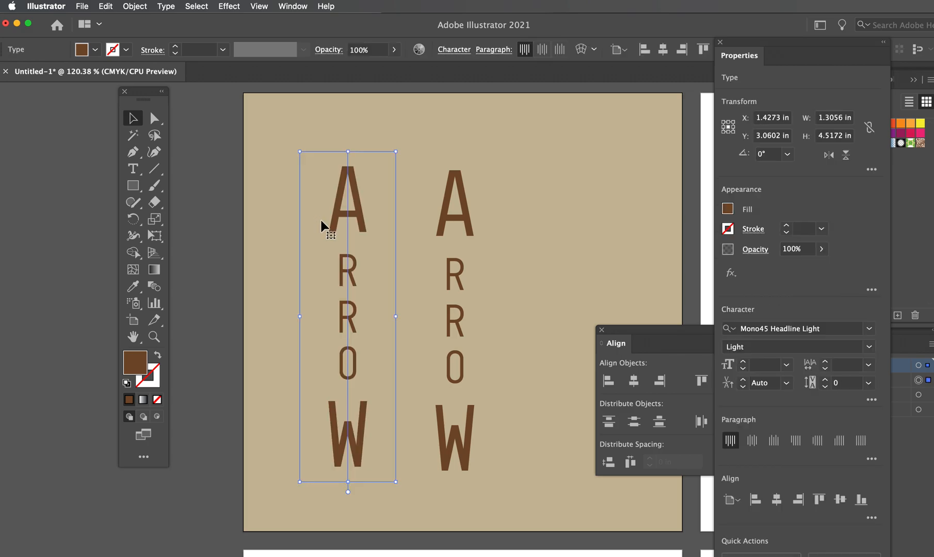
Delete the letters A and W from the duplicate Arrow text, keeping only RRO
{"action": "left_click", "coordinate": [133, 168]}
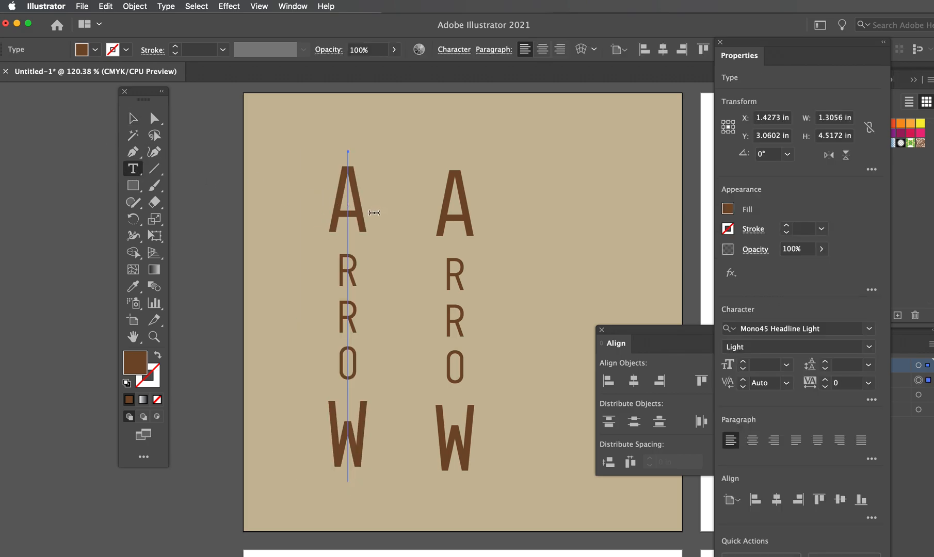
{"action": "left_click_drag", "start_coordinate": [349, 155], "coordinate": [349, 246]}
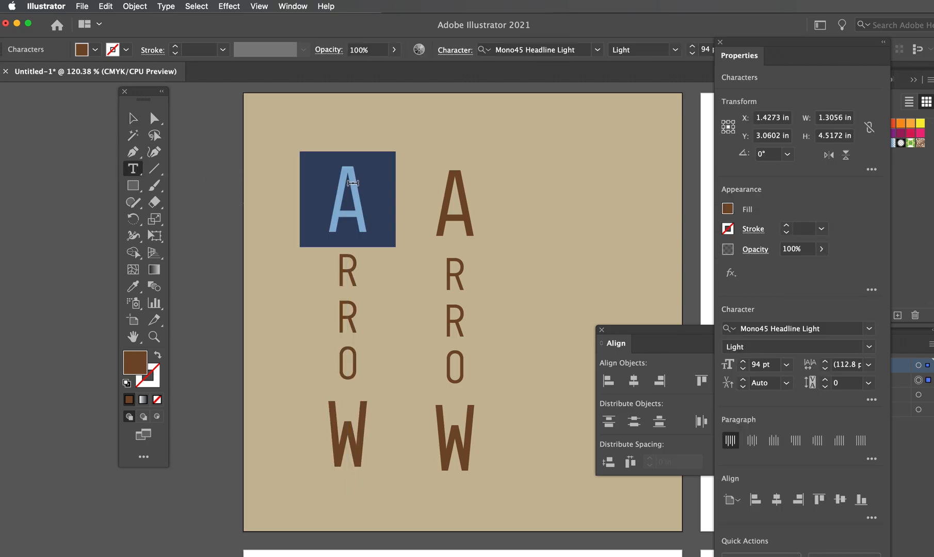
{"action": "key", "text": "BackSpace"}
{"action": "left_click_drag", "start_coordinate": [352, 299], "coordinate": [350, 360]}
{"action": "key", "text": "BackSpace"}
{"action": "key", "text": "Escape"}
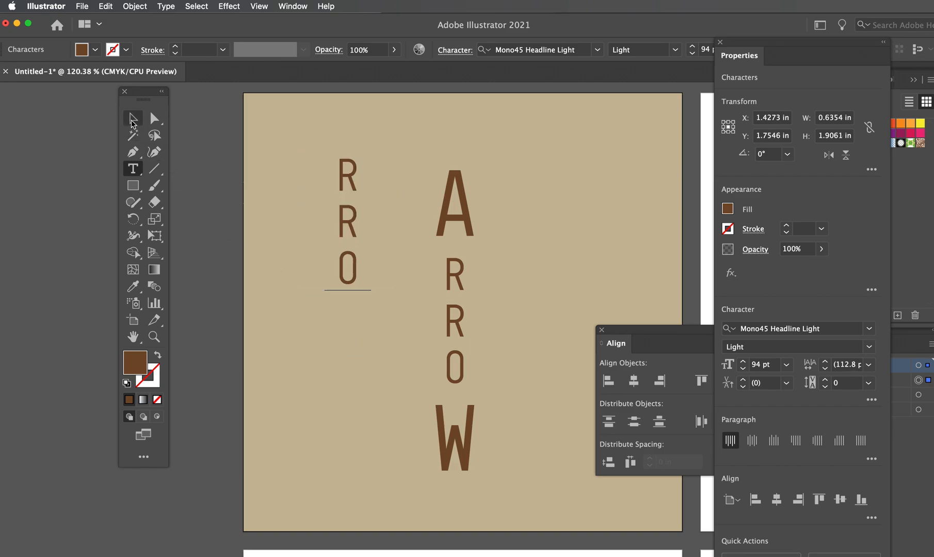
Narrow the RRO text horizontally and move it just left of the middle letters of the full Arrow text
{"action": "left_click_drag", "start_coordinate": [374, 221], "coordinate": [400, 344]}
{"action": "left_click", "coordinate": [498, 292]}
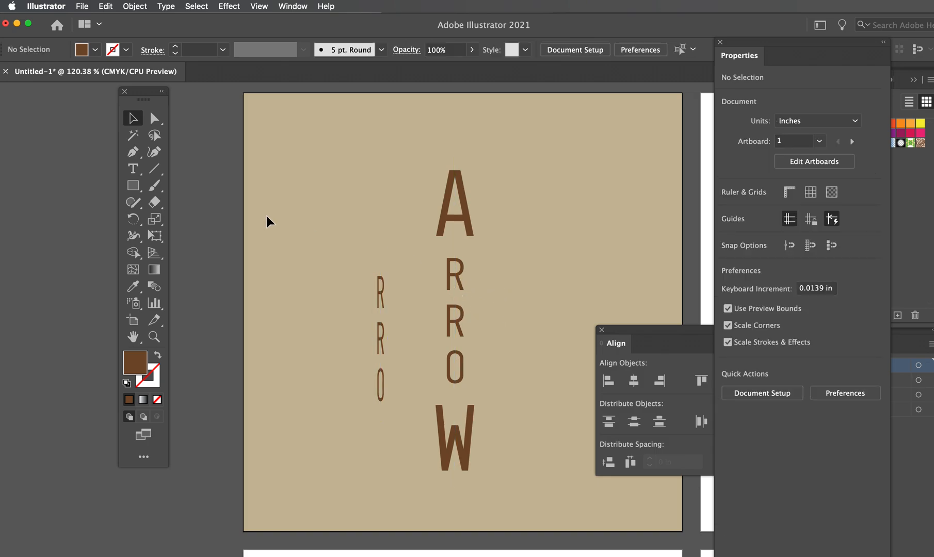
Try to replace the letters RRO of the full Arrow text with line breaks, and undo back to the selected letters
{"action": "left_click", "coordinate": [132, 168]}
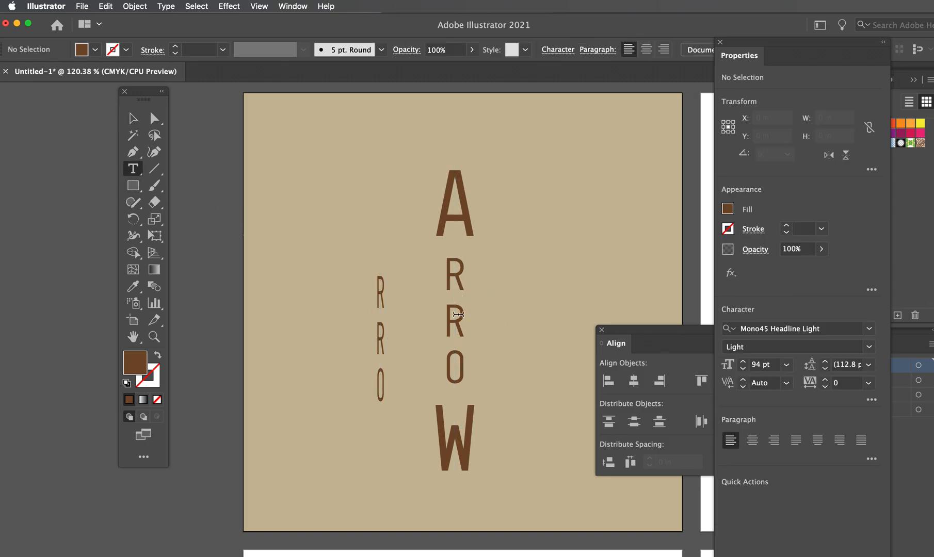
{"action": "left_click_drag", "start_coordinate": [458, 253], "coordinate": [458, 381]}
{"action": "key", "text": "BackSpace"}
{"action": "key", "text": "Return"}
{"action": "key", "text": "Return"}
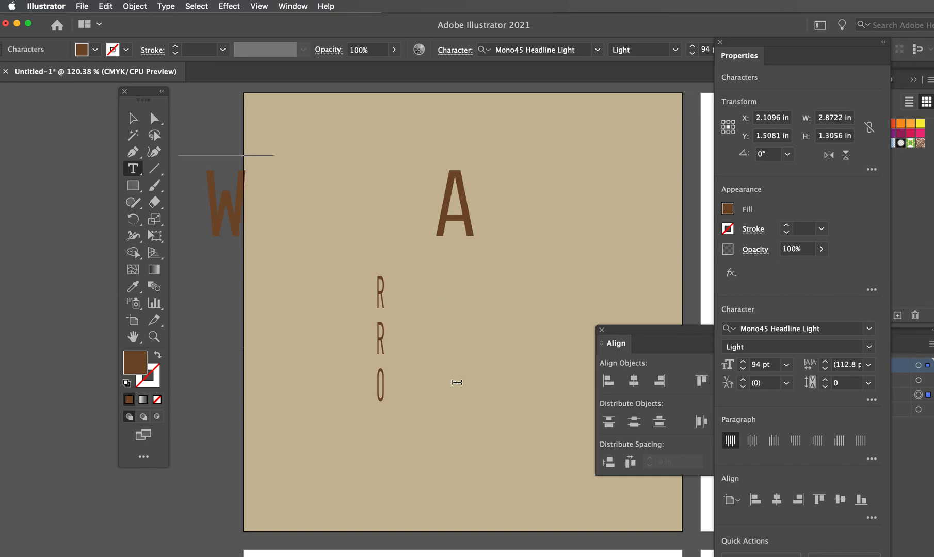
{"action": "key", "text": "super+z"}
{"action": "key", "text": "super+z"}
{"action": "key", "text": "super+z"}
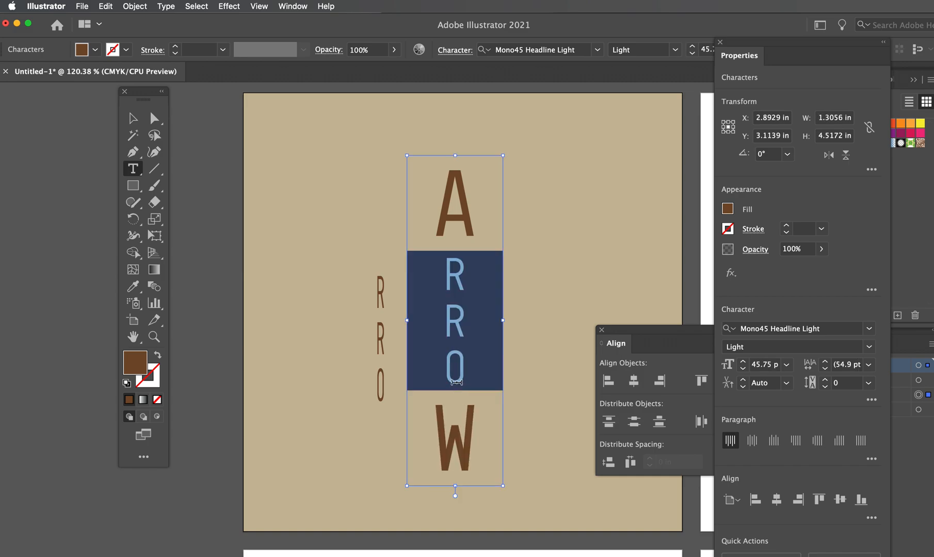
Replace the selected letters RRO with blank spaces between A and W, and move the narrow RRO text into the gap
{"action": "key", "text": "BackSpace"}
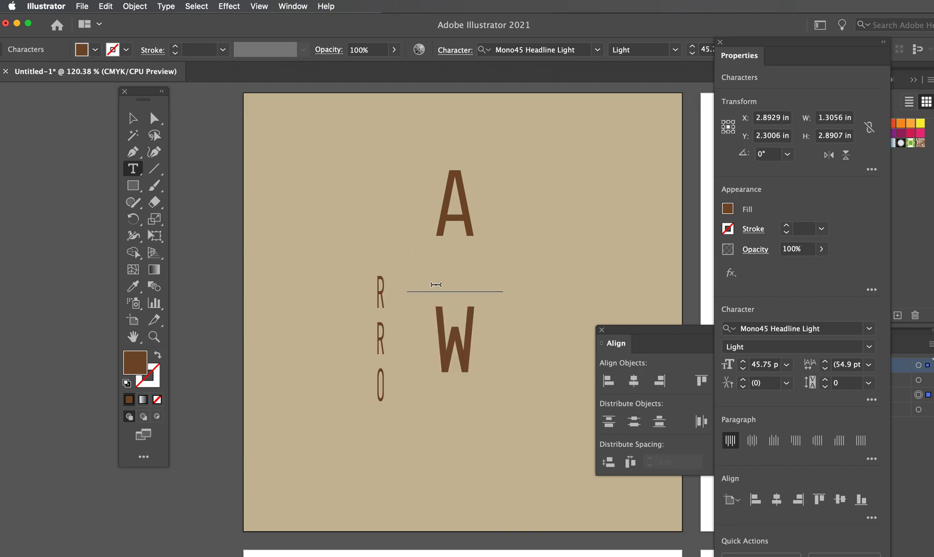
{"action": "key", "text": "Escape"}
{"action": "left_click_drag", "start_coordinate": [383, 298], "coordinate": [454, 266]}
{"action": "left_click", "coordinate": [562, 250]}
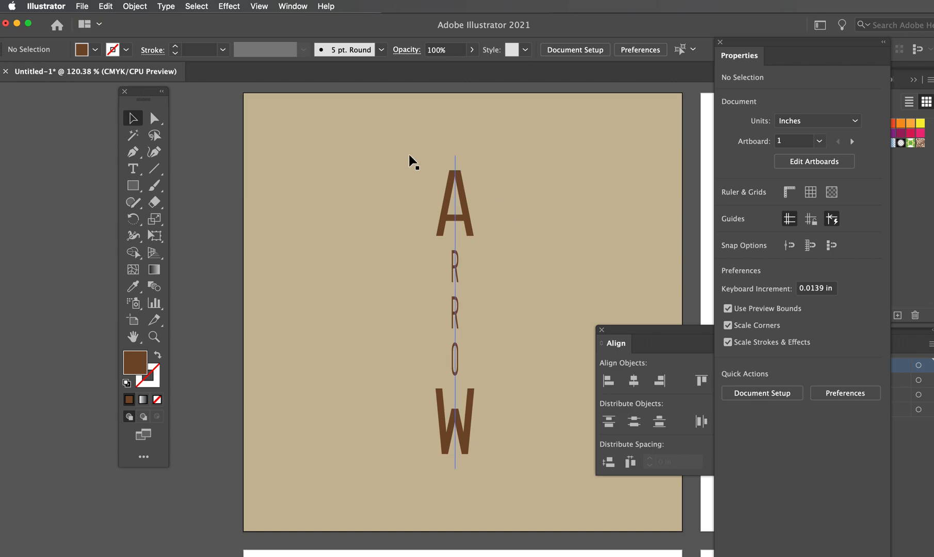
Align the A-W text and the RRO text on their horizontal centres and move both about 0.14 in right and 0.17 in up
{"action": "left_click_drag", "start_coordinate": [398, 143], "coordinate": [484, 465]}
{"action": "left_click", "coordinate": [634, 385]}
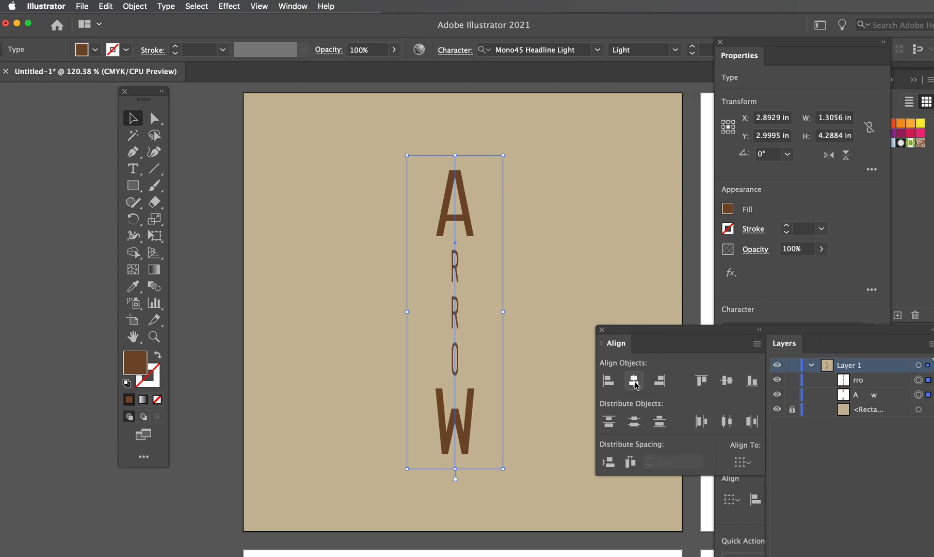
{"action": "left_click_drag", "start_coordinate": [469, 215], "coordinate": [478, 202]}
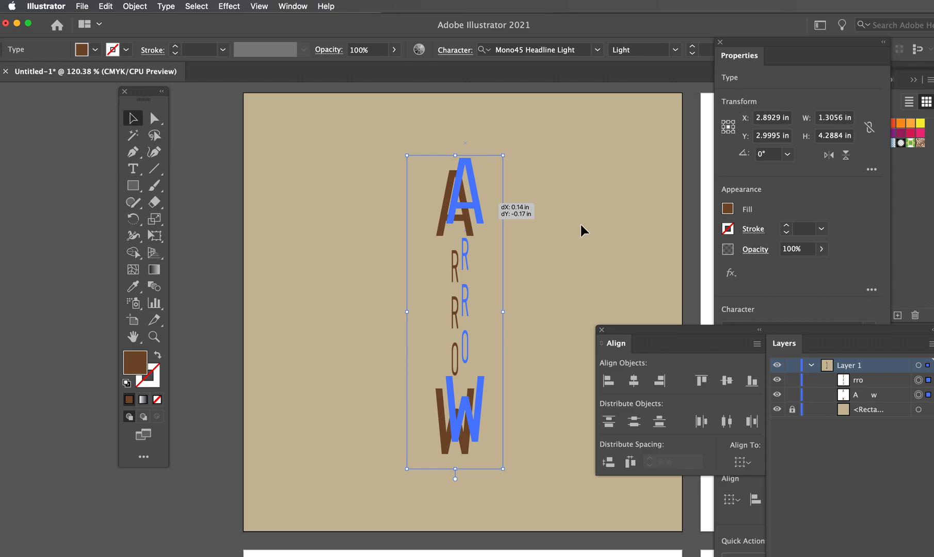
{"action": "left_click", "coordinate": [580, 223]}
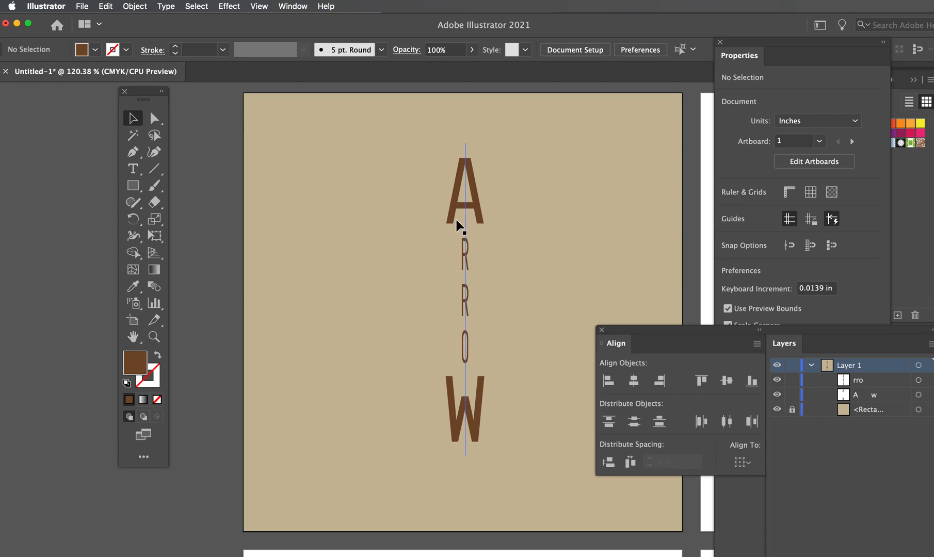
Group the A-W and RRO texts and move the group to about X 3.07 in, Y 2.69 in
{"action": "left_click_drag", "start_coordinate": [381, 137], "coordinate": [578, 438]}
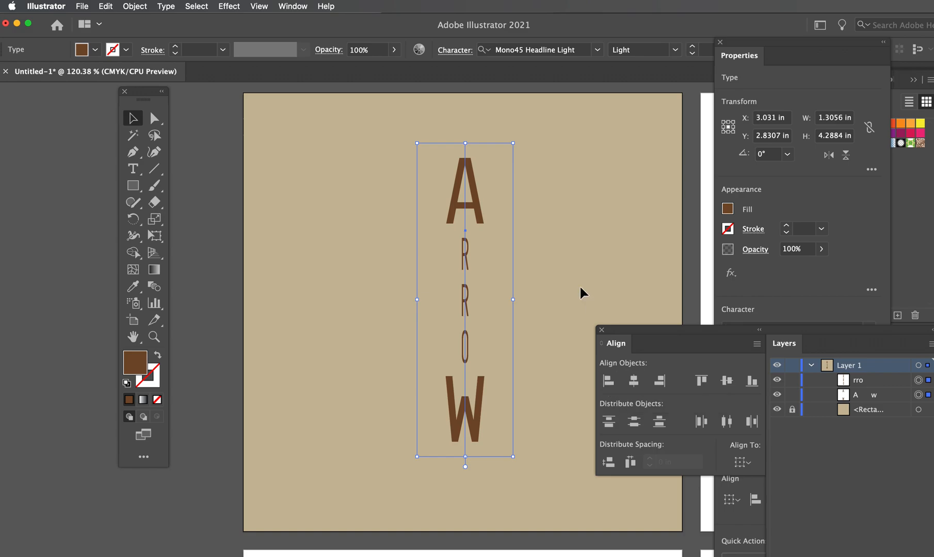
{"action": "left_click", "coordinate": [137, 7]}
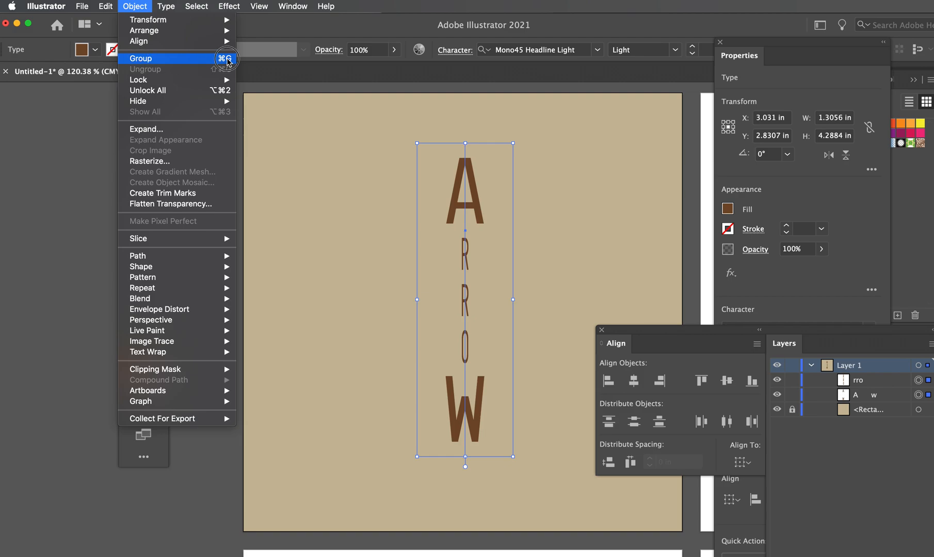
{"action": "left_click", "coordinate": [228, 61]}
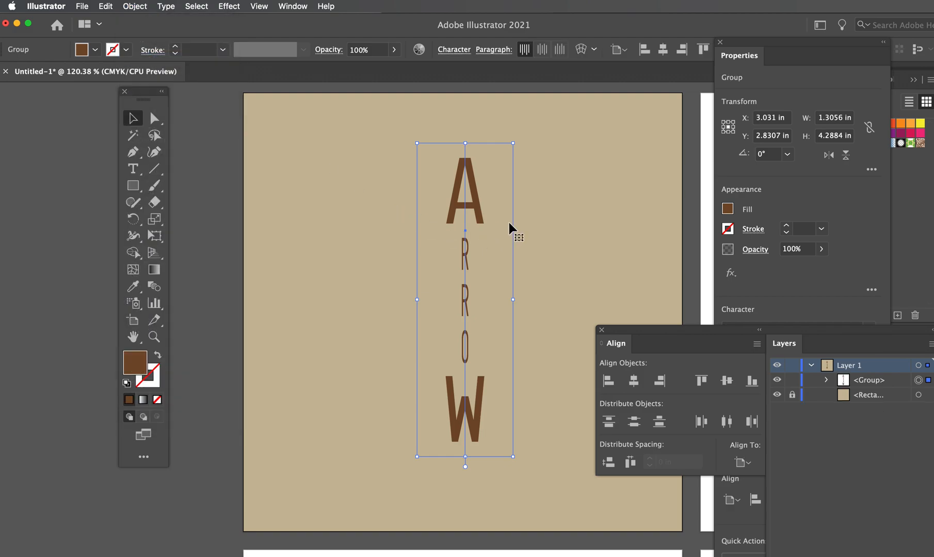
{"action": "mouse_move", "coordinate": [478, 216]}
{"action": "left_mouse_down"}
{"action": "mouse_move", "coordinate": [471, 278]}
{"action": "mouse_move", "coordinate": [479, 199]}
{"action": "left_mouse_up"}
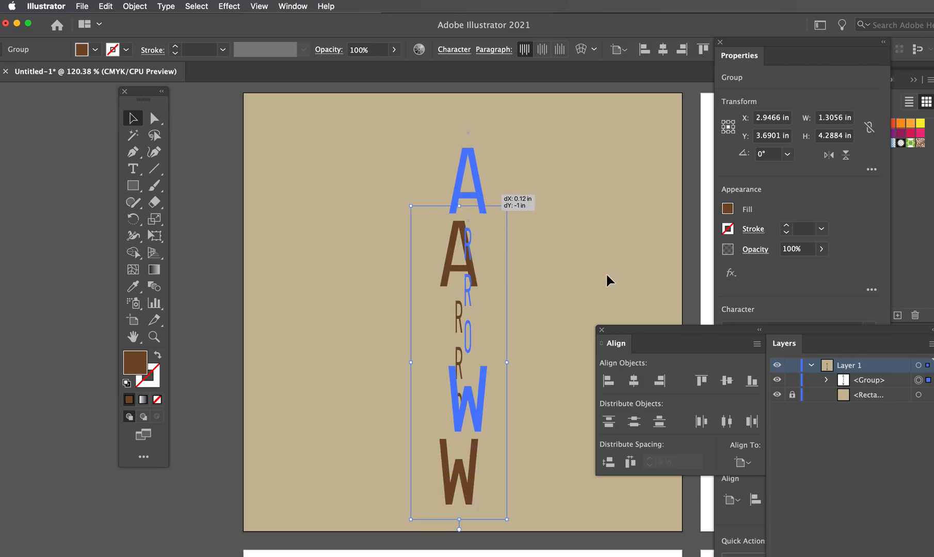
Unlock the tan background rectangle, select it together with the lettering group, and align both on their horizontal and vertical centres
{"action": "left_click", "coordinate": [793, 395]}
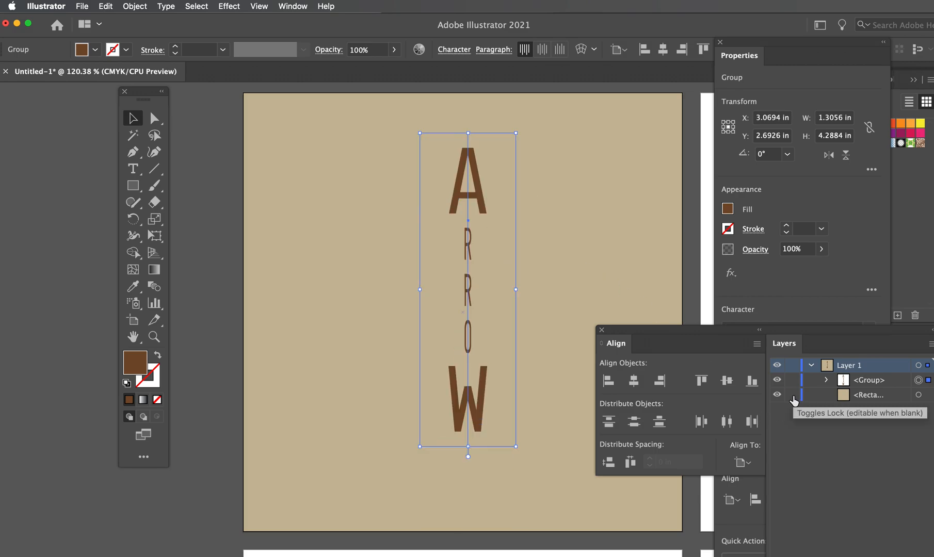
{"action": "left_click", "coordinate": [928, 395]}
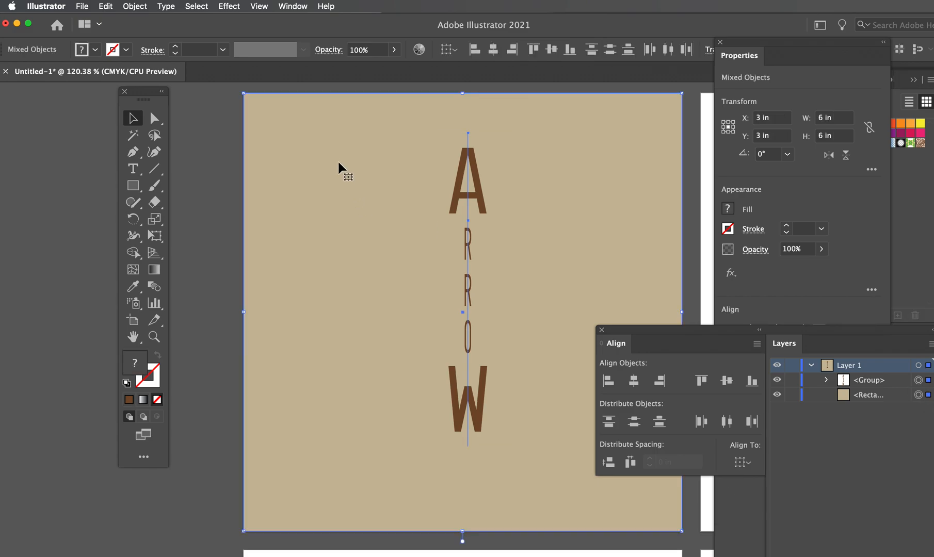
{"action": "left_click", "coordinate": [493, 50]}
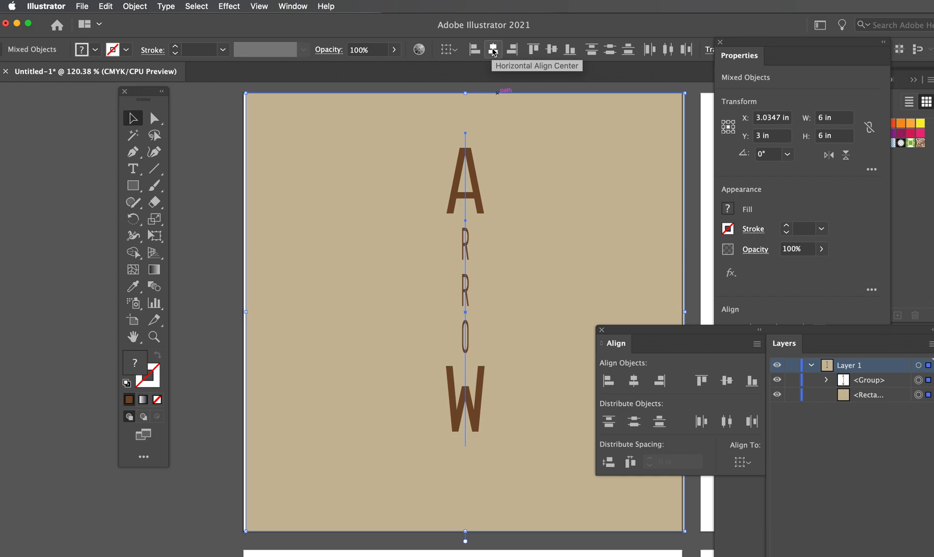
{"action": "left_click", "coordinate": [550, 50]}
Nudge the selected background and lettering left by two increments to cover the artboard, and move the Align panel off the artboard
{"action": "left_click_drag", "start_coordinate": [597, 132], "coordinate": [596, 143]}
{"action": "key", "text": "Left"}
{"action": "key", "text": "Left"}
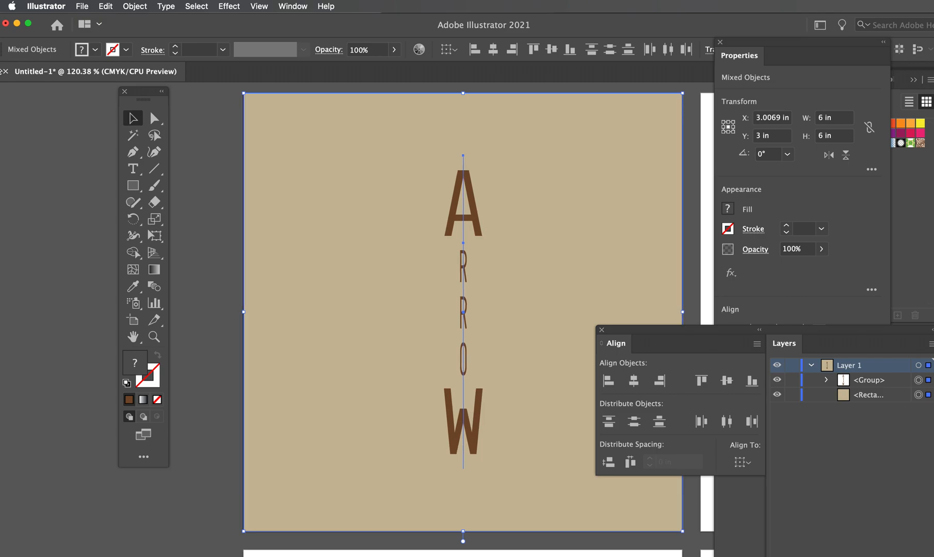
{"action": "left_click", "coordinate": [214, 153]}
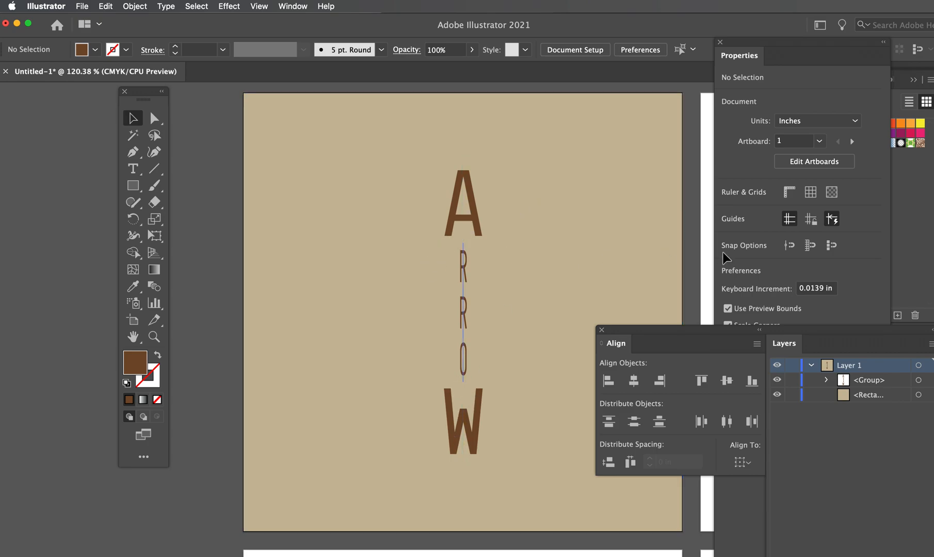
{"action": "left_click_drag", "start_coordinate": [696, 332], "coordinate": [834, 331]}
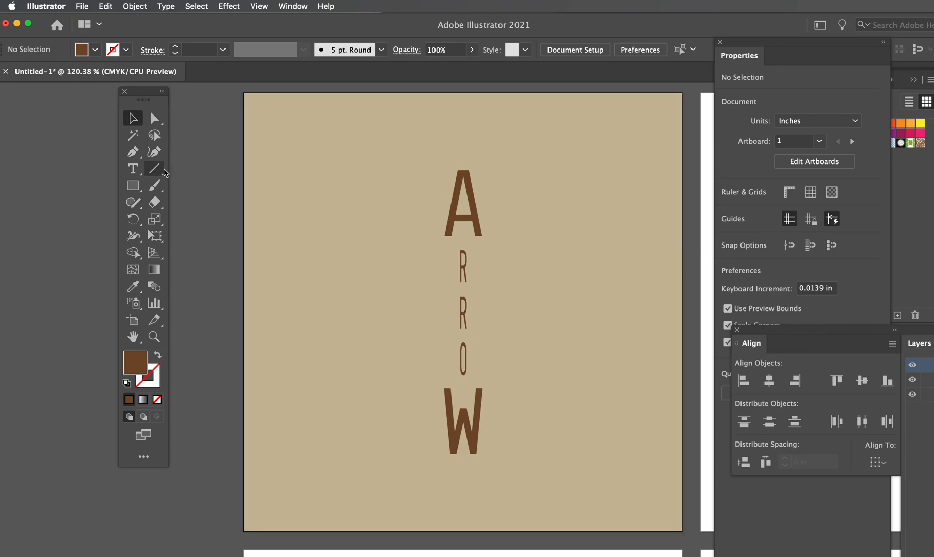